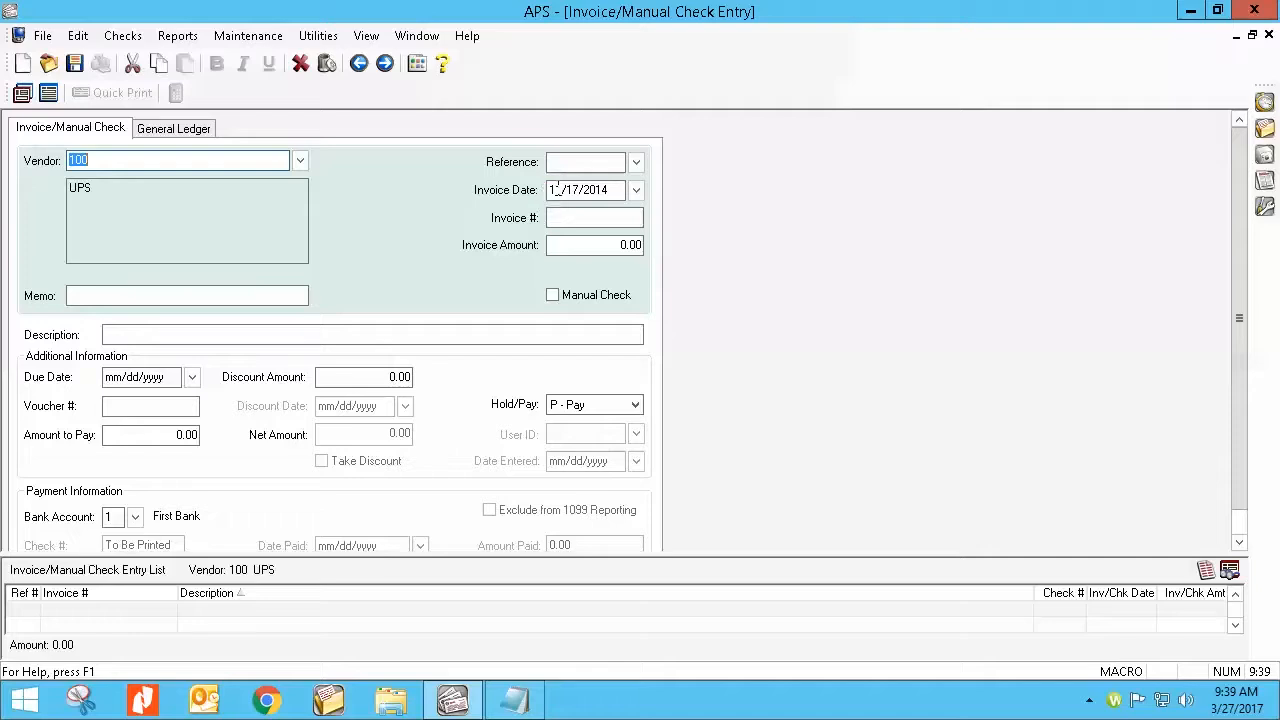
Step: Check the Due Date field on a new UPS invoice, and close the entry without saving it or printing the verification list
{"action": "left_click", "coordinate": [171, 377]}
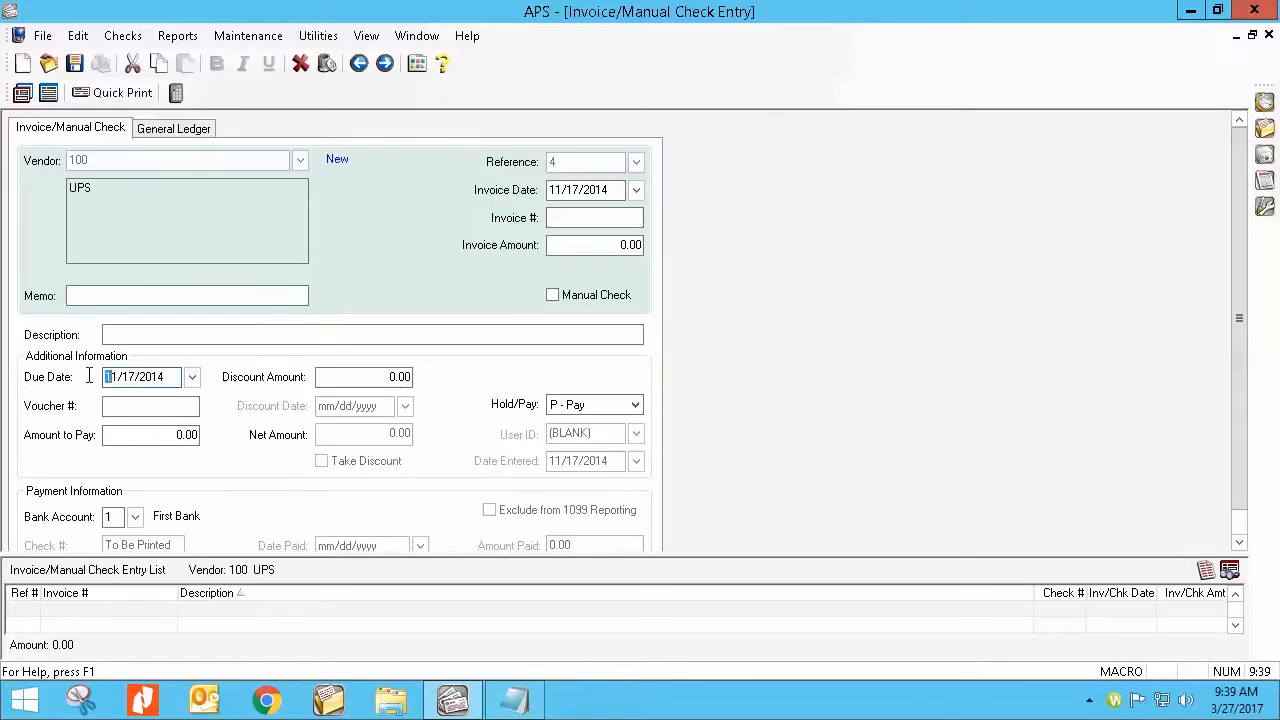
{"action": "double_click", "coordinate": [173, 377]}
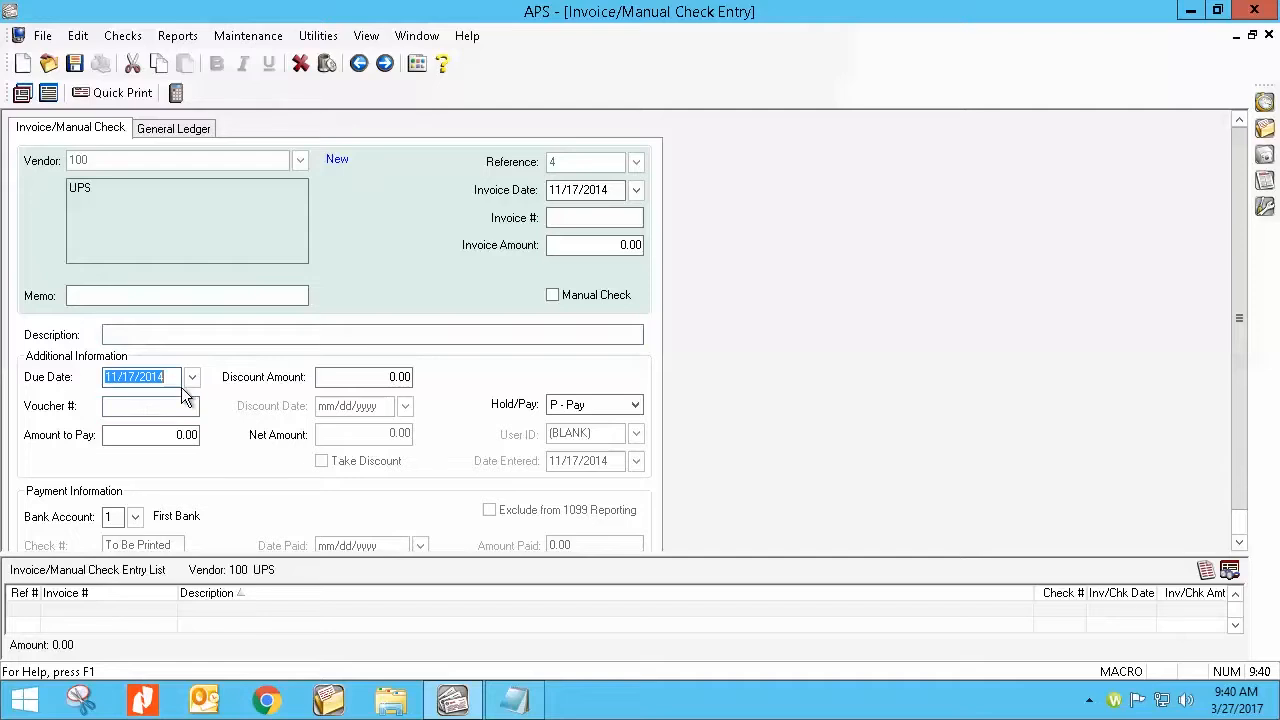
{"action": "left_click", "coordinate": [1268, 35]}
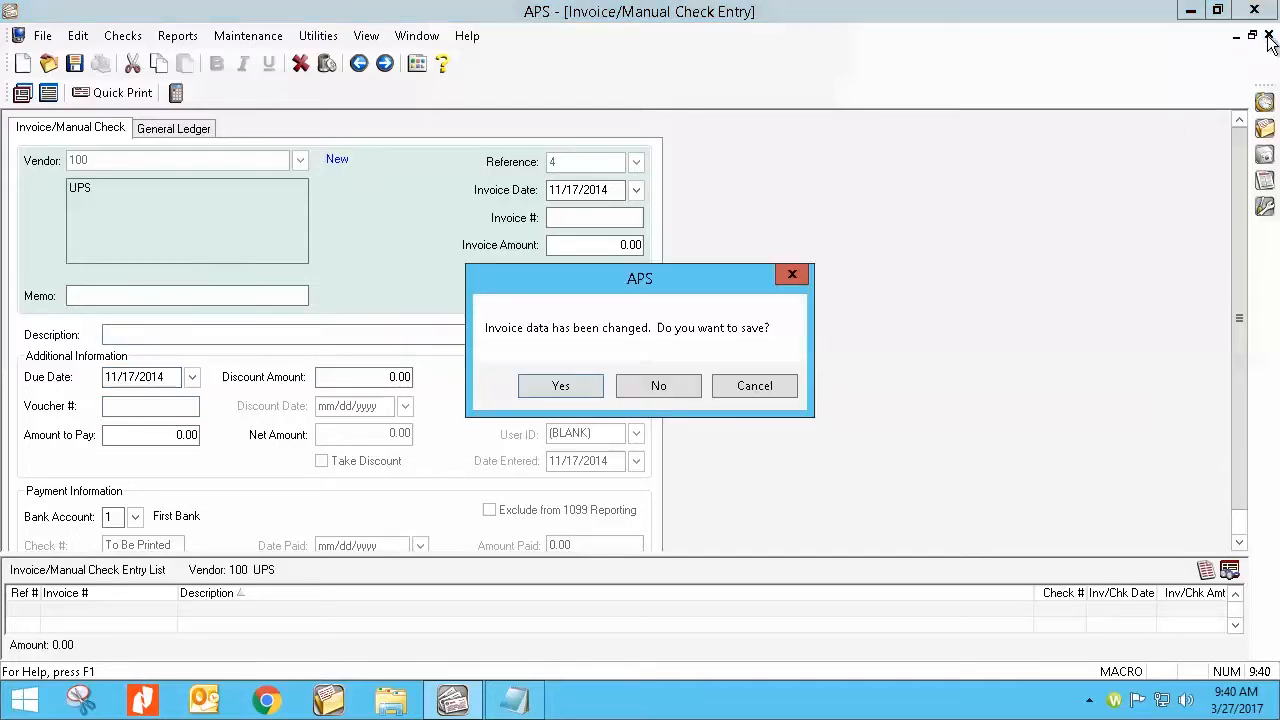
{"action": "left_click", "coordinate": [641, 385]}
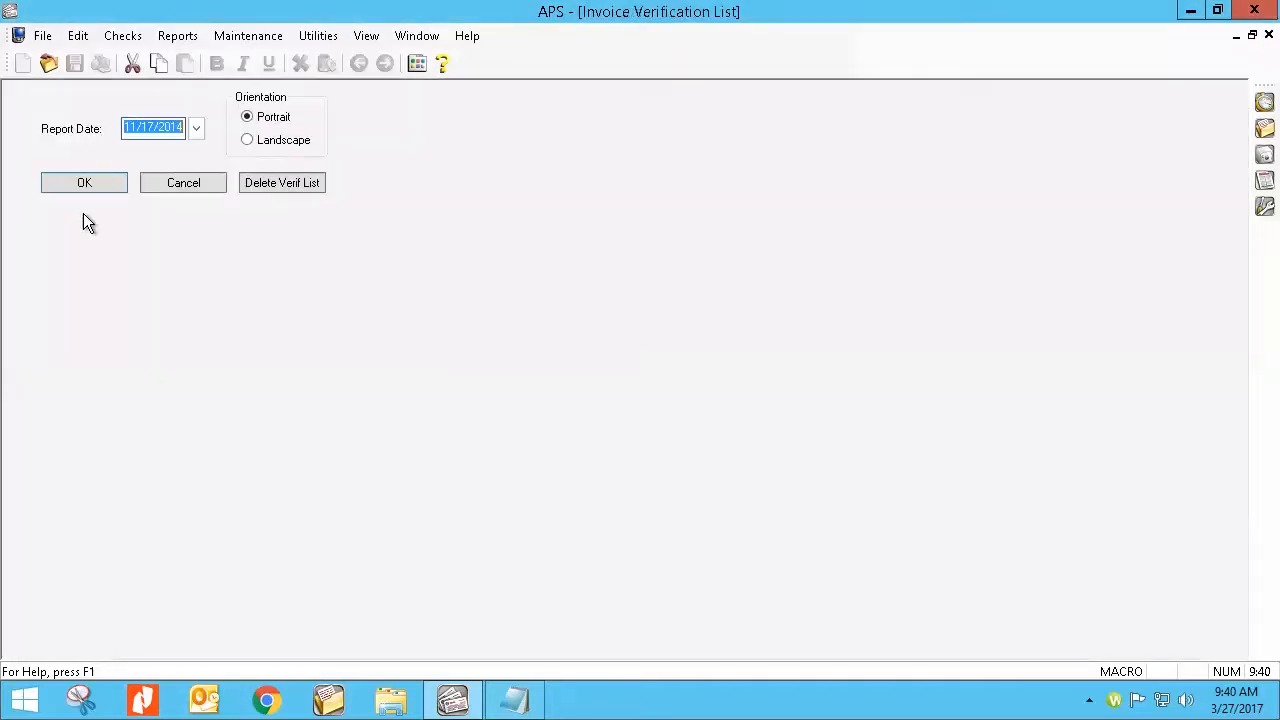
{"action": "left_click", "coordinate": [177, 182]}
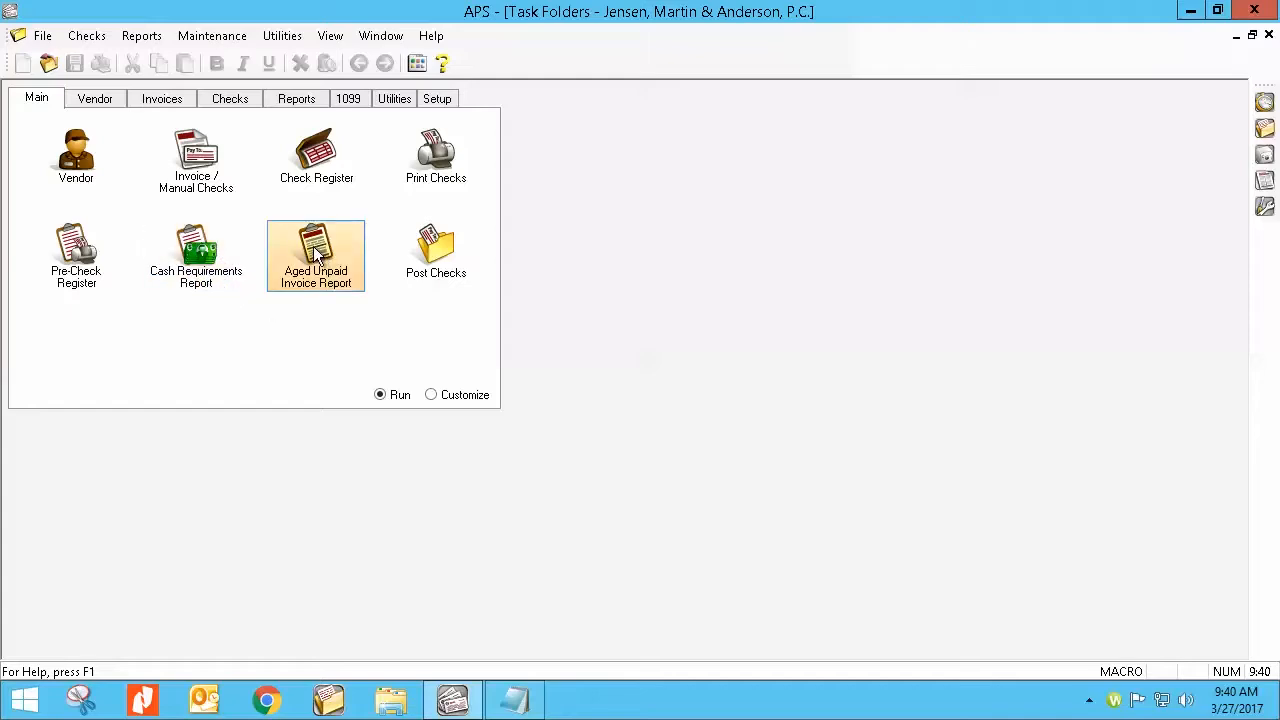
Step: Open the Cash Requirements Report and review its vendor and invoice criteria, including the due date range
{"action": "left_click", "coordinate": [199, 262]}
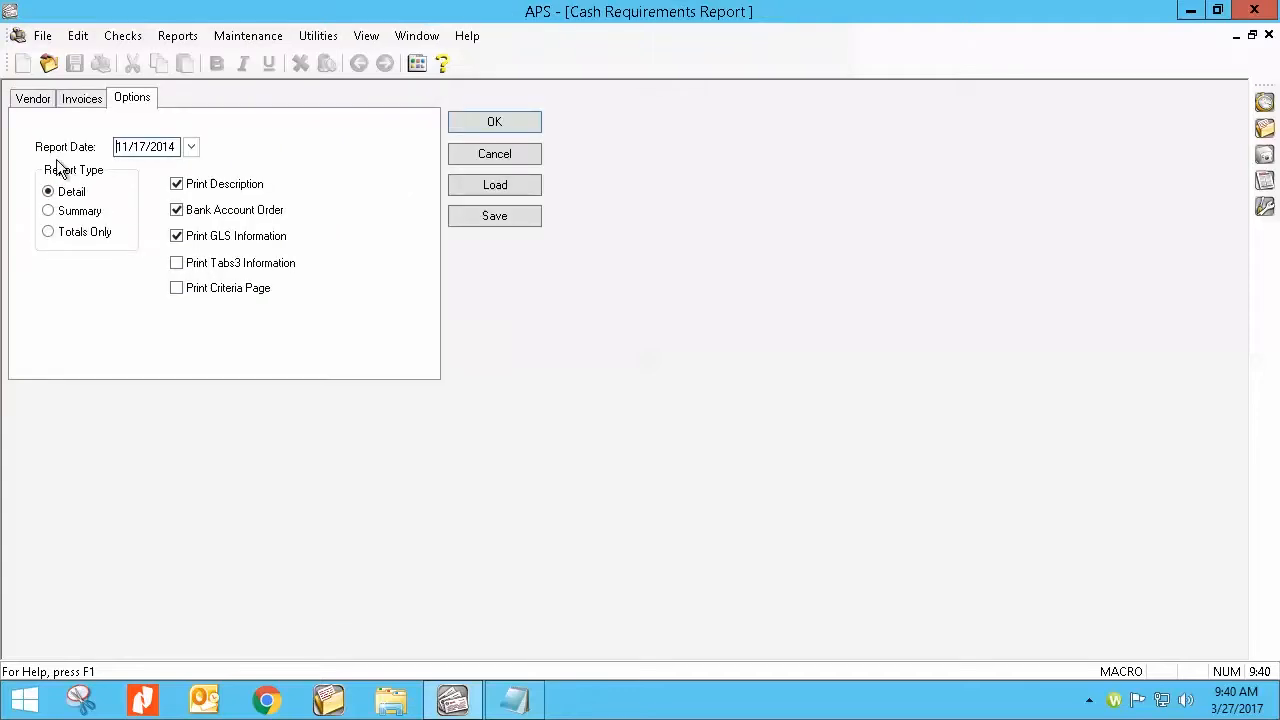
{"action": "left_click", "coordinate": [40, 100]}
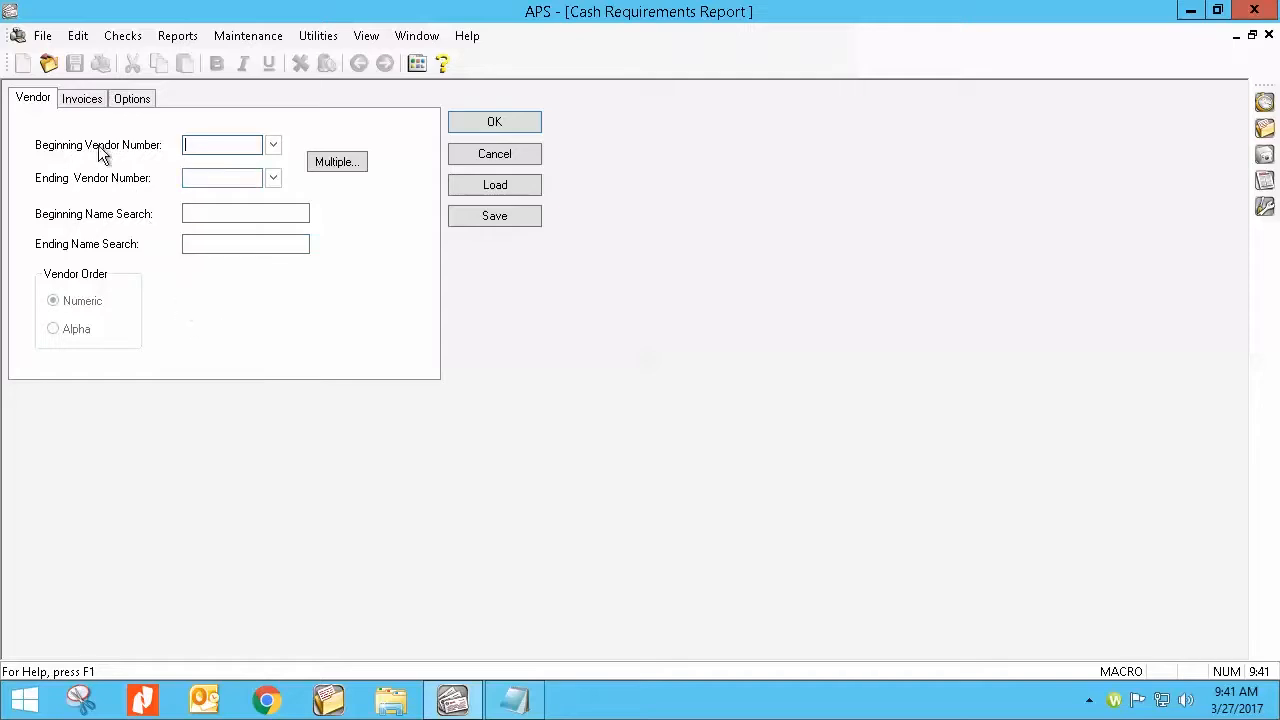
{"action": "left_click", "coordinate": [92, 100]}
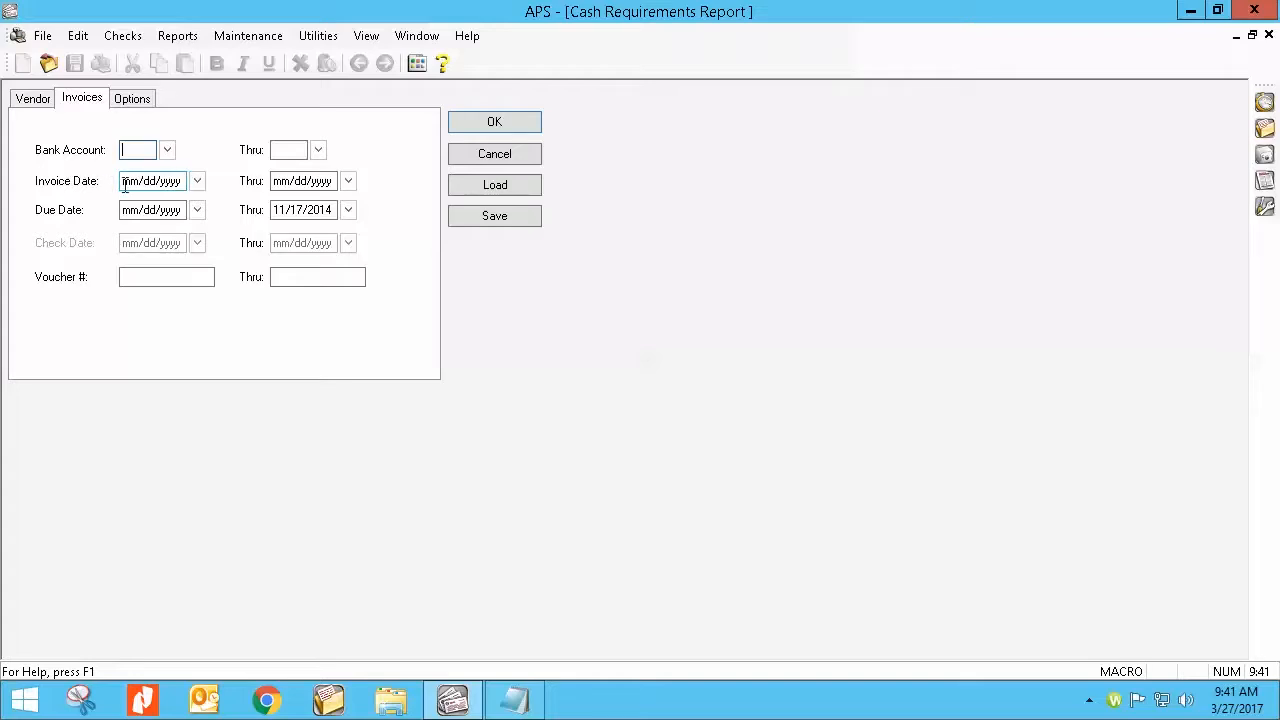
{"action": "key", "text": "Tab"}
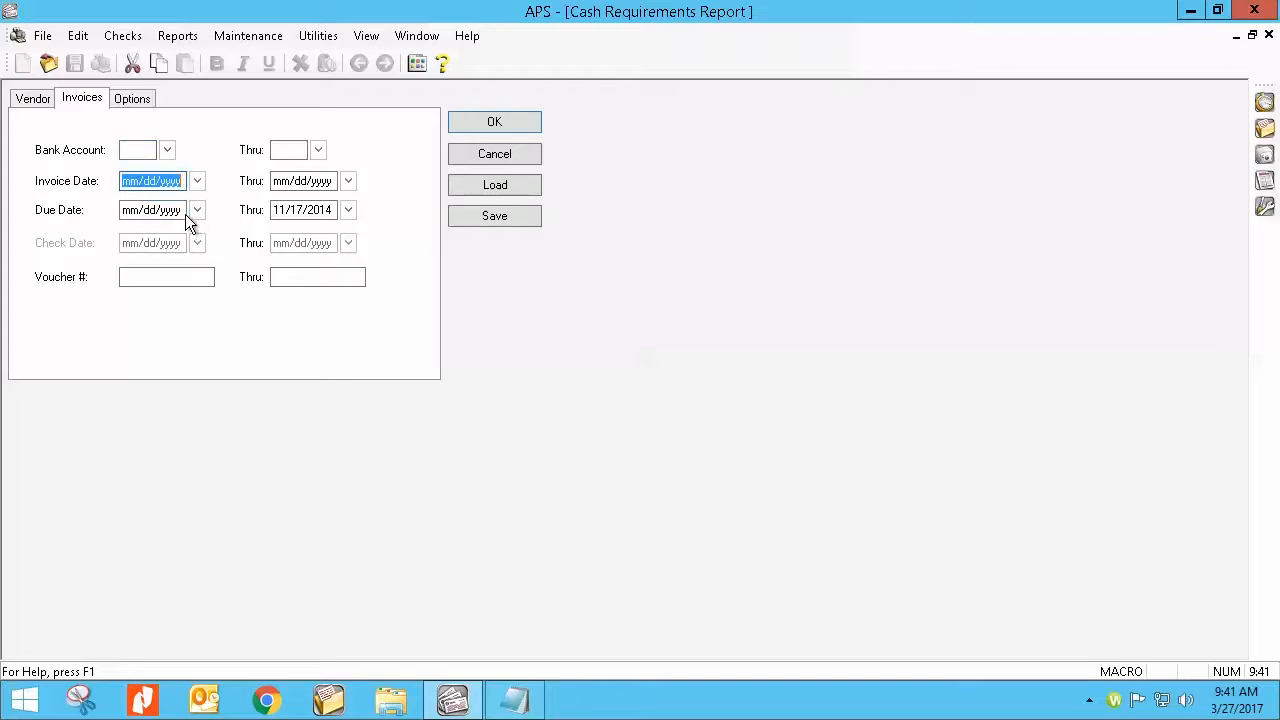
{"action": "left_click", "coordinate": [126, 210]}
{"action": "left_click_drag", "start_coordinate": [200, 208], "coordinate": [194, 209]}
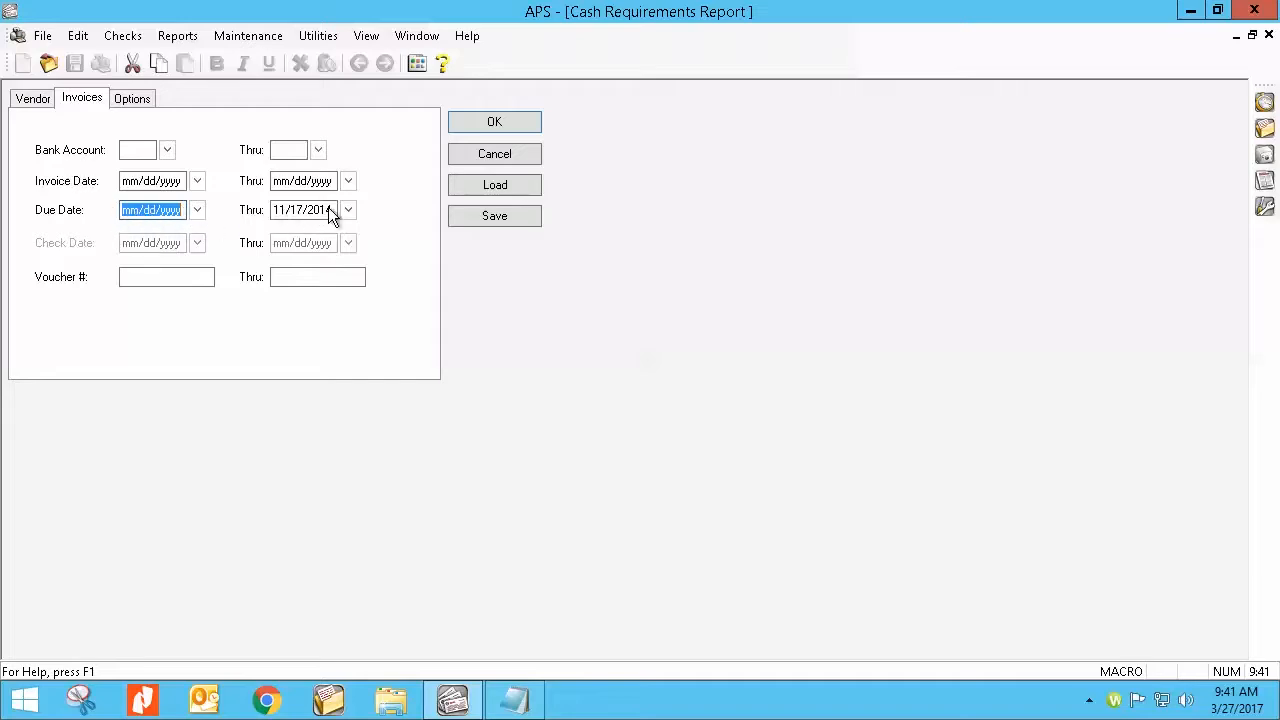
{"action": "left_click_drag", "start_coordinate": [333, 208], "coordinate": [265, 218]}
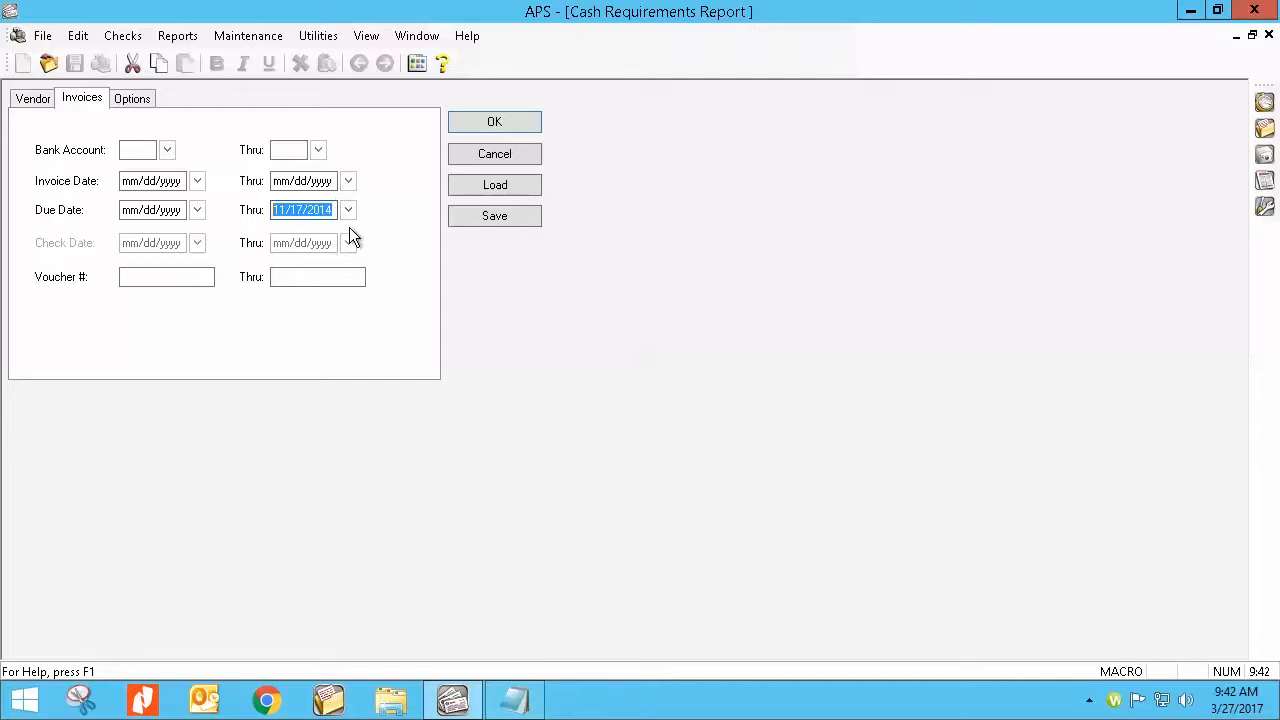
Step: Preview the Detail Cash Requirements Report with descriptions, bank account order and GLS information included
{"action": "left_click", "coordinate": [139, 98]}
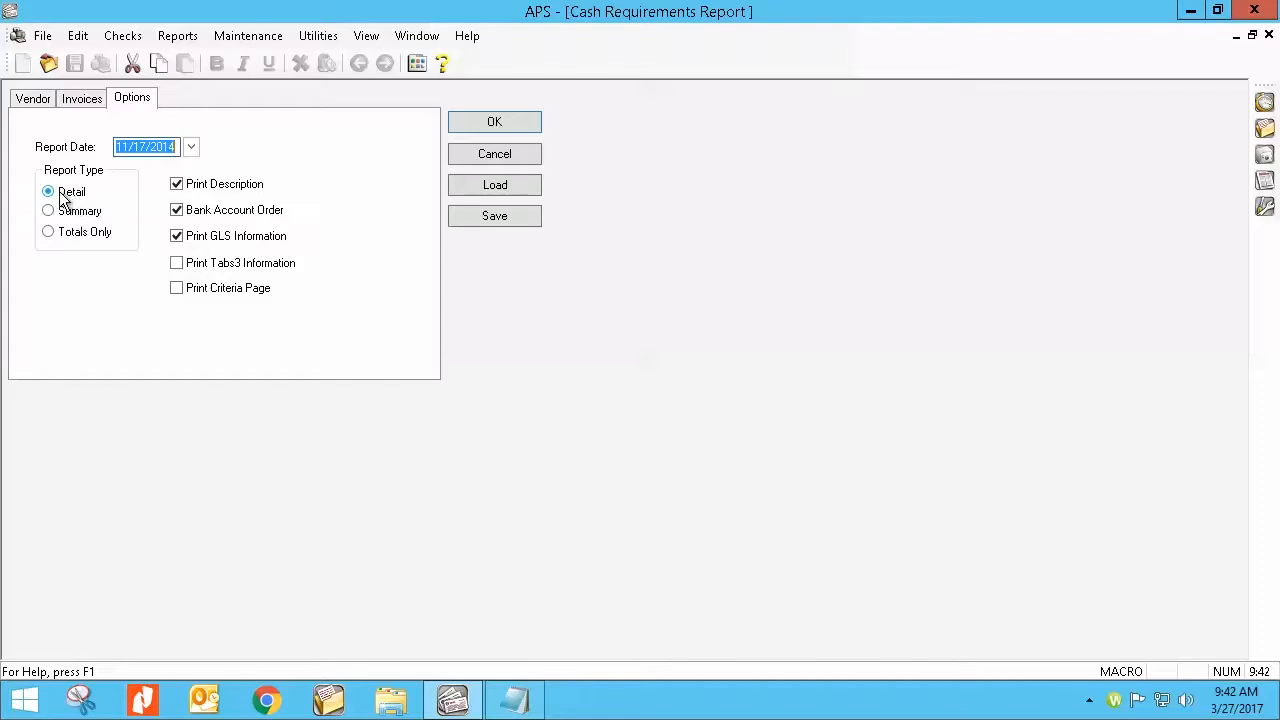
{"action": "double_click", "coordinate": [178, 209]}
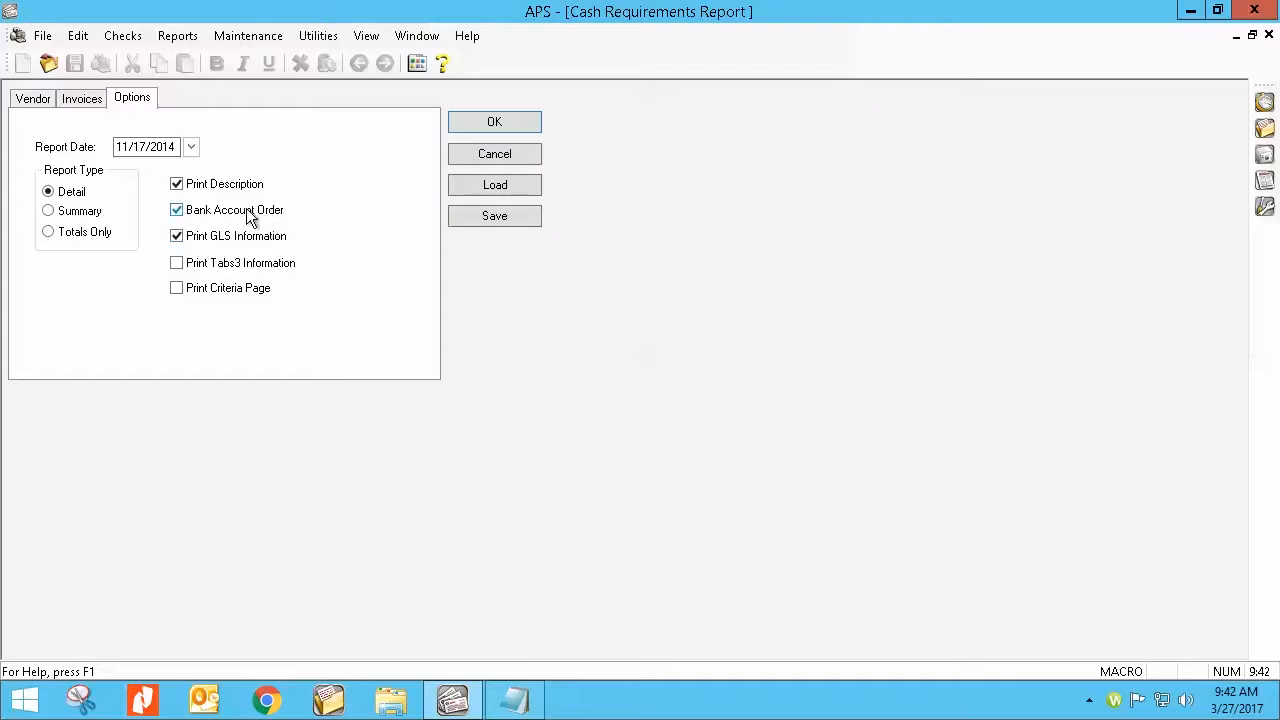
{"action": "left_click", "coordinate": [474, 124]}
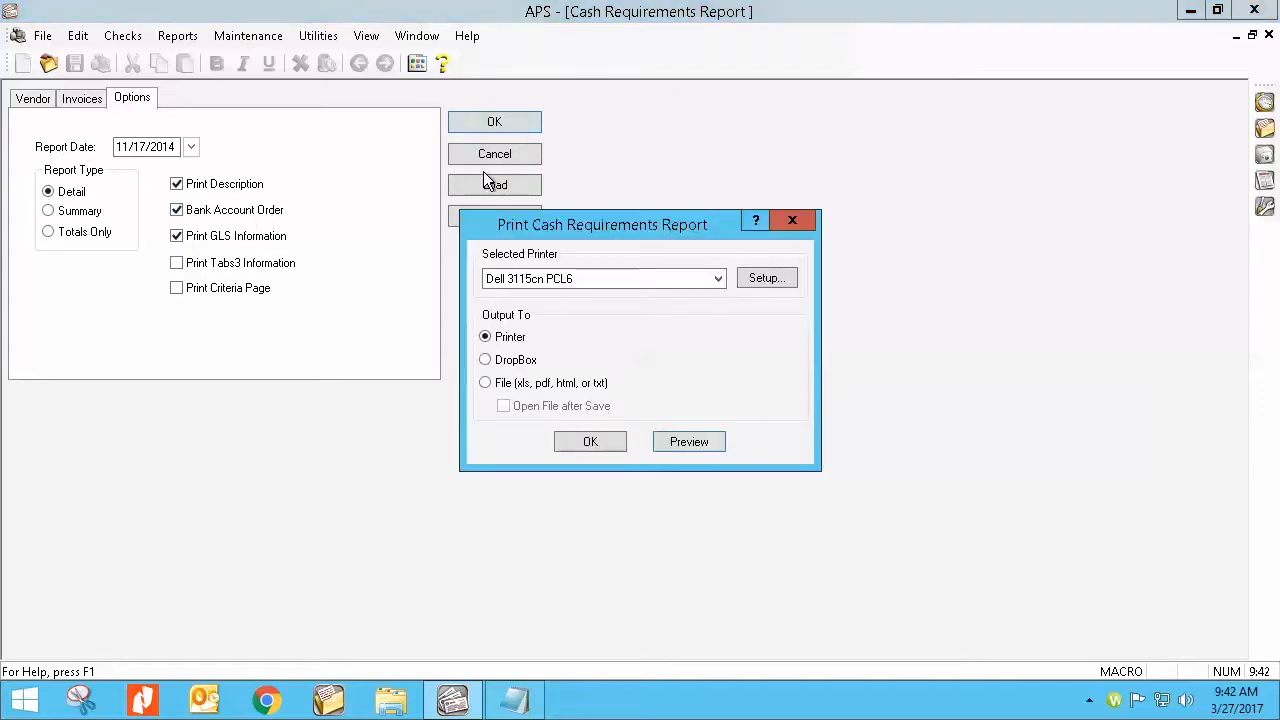
{"action": "left_click", "coordinate": [688, 442]}
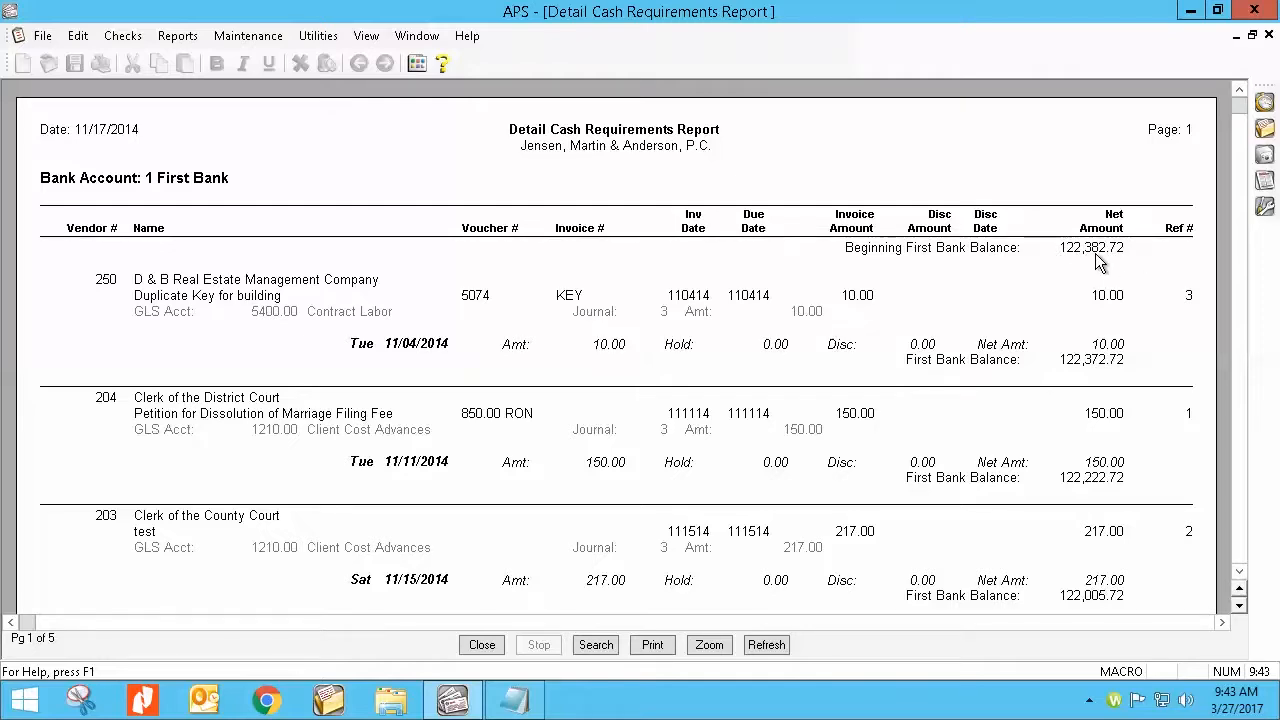
Step: Examine the bank account balances and the invoices grouped by due date in the report preview
{"action": "left_click_drag", "start_coordinate": [1238, 112], "coordinate": [1237, 400]}
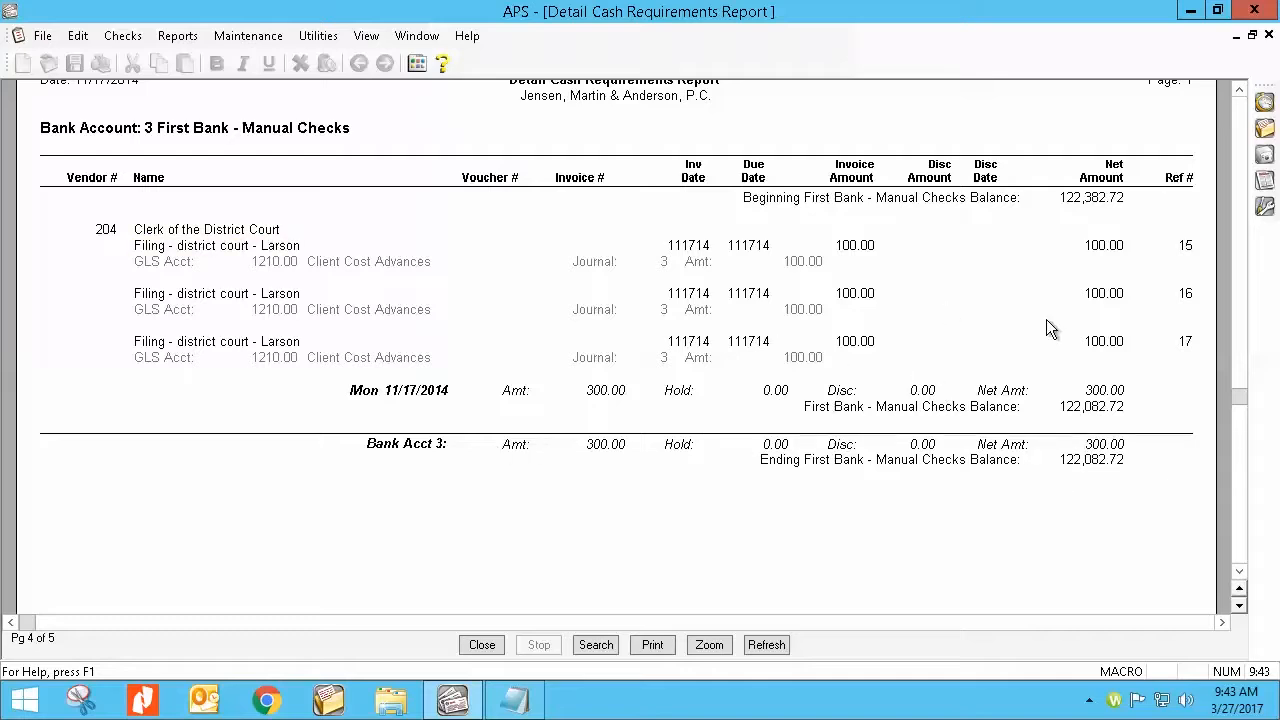
{"action": "left_click_drag", "start_coordinate": [1234, 400], "coordinate": [1226, 213]}
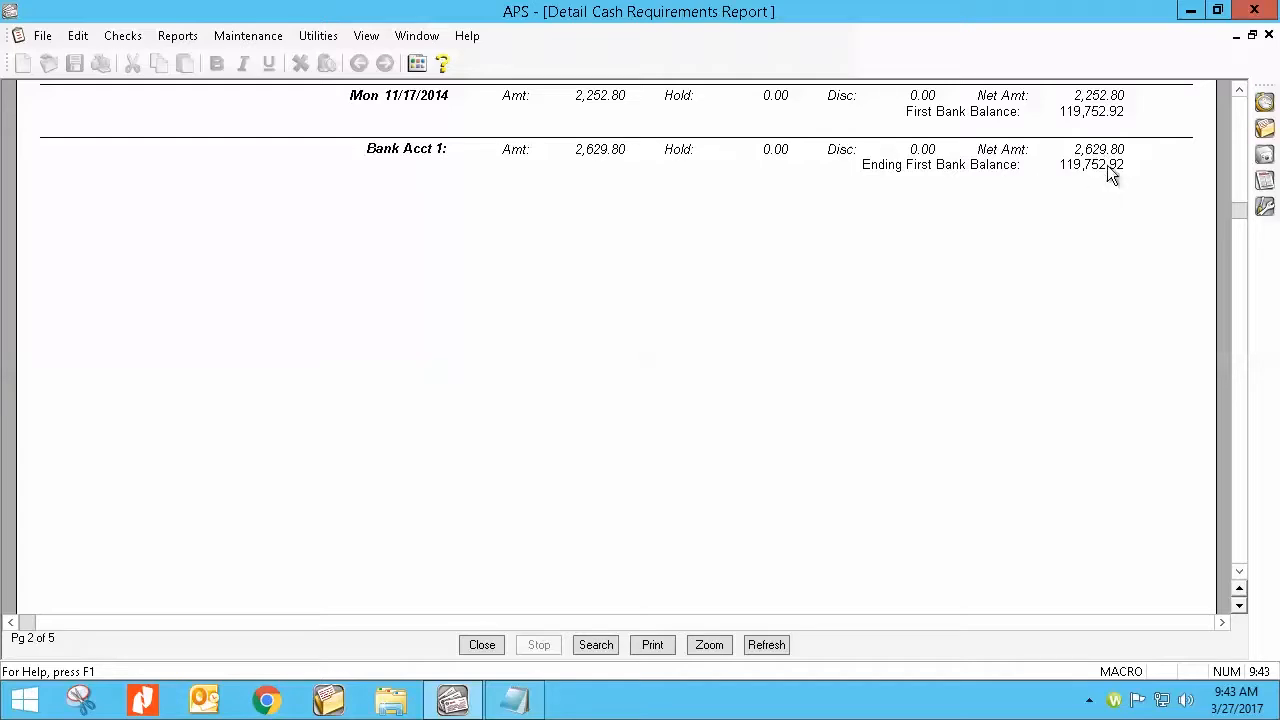
{"action": "left_click_drag", "start_coordinate": [1232, 218], "coordinate": [1240, 94]}
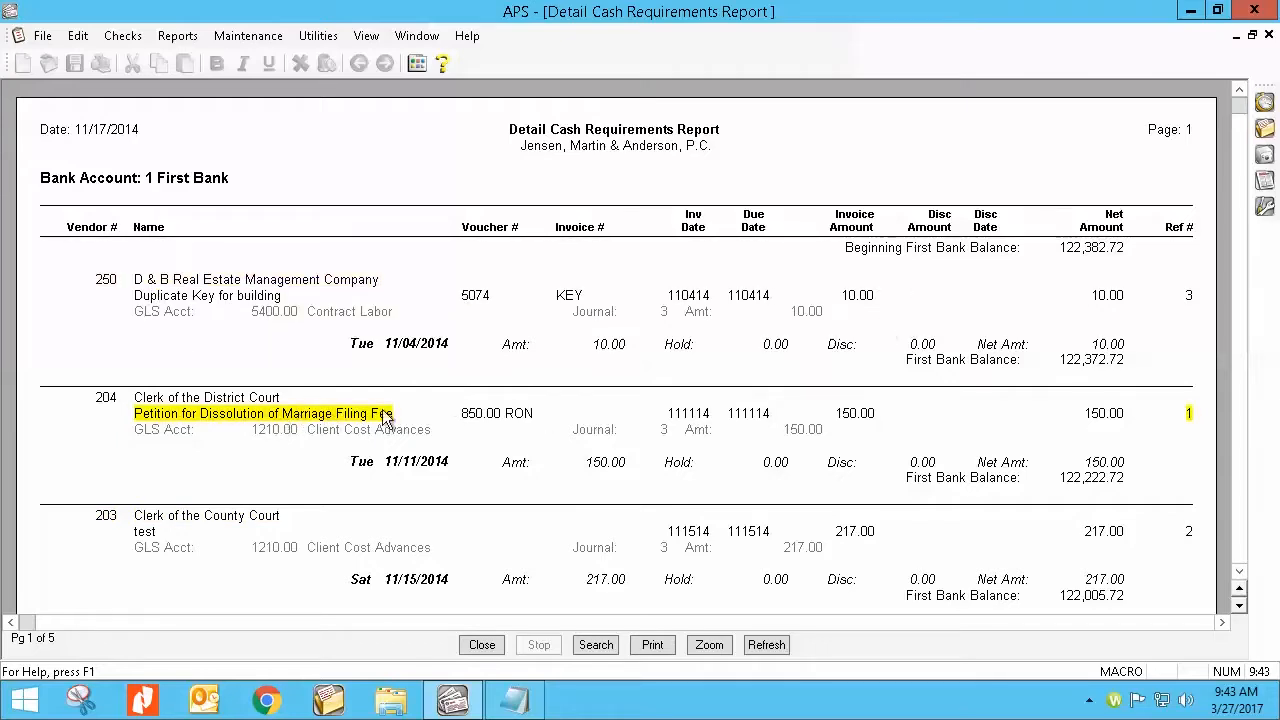
{"action": "left_click", "coordinate": [434, 428]}
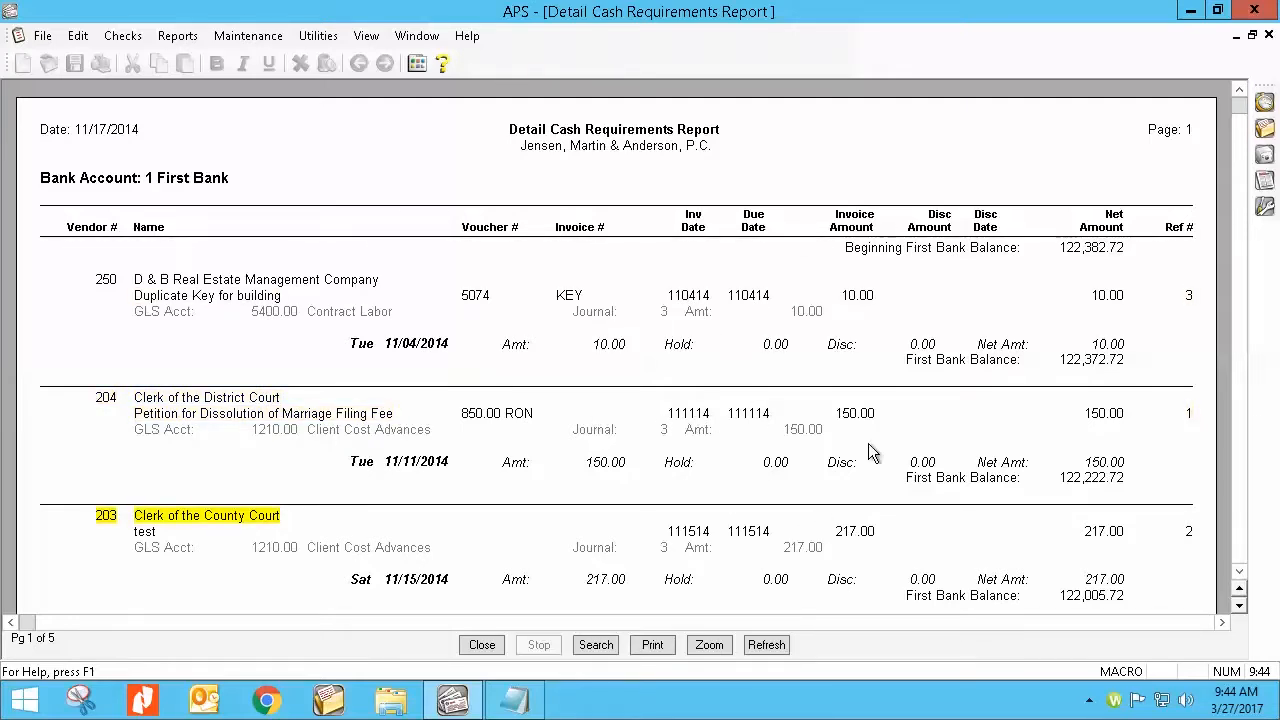
{"action": "scroll", "coordinate": [900, 390], "scroll_direction": "down", "scroll_amount": 3}
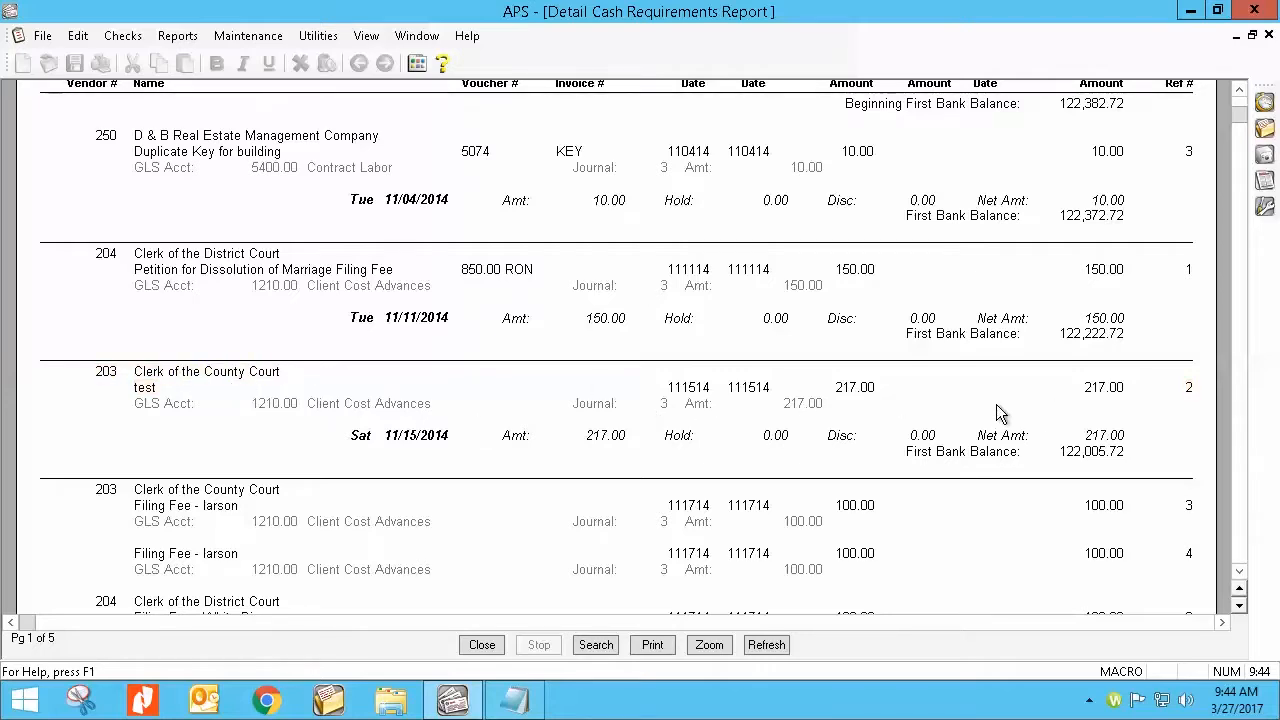
{"action": "scroll", "coordinate": [422, 472], "scroll_direction": "down", "scroll_amount": 1}
{"action": "scroll", "coordinate": [420, 477], "scroll_direction": "down", "scroll_amount": 12}
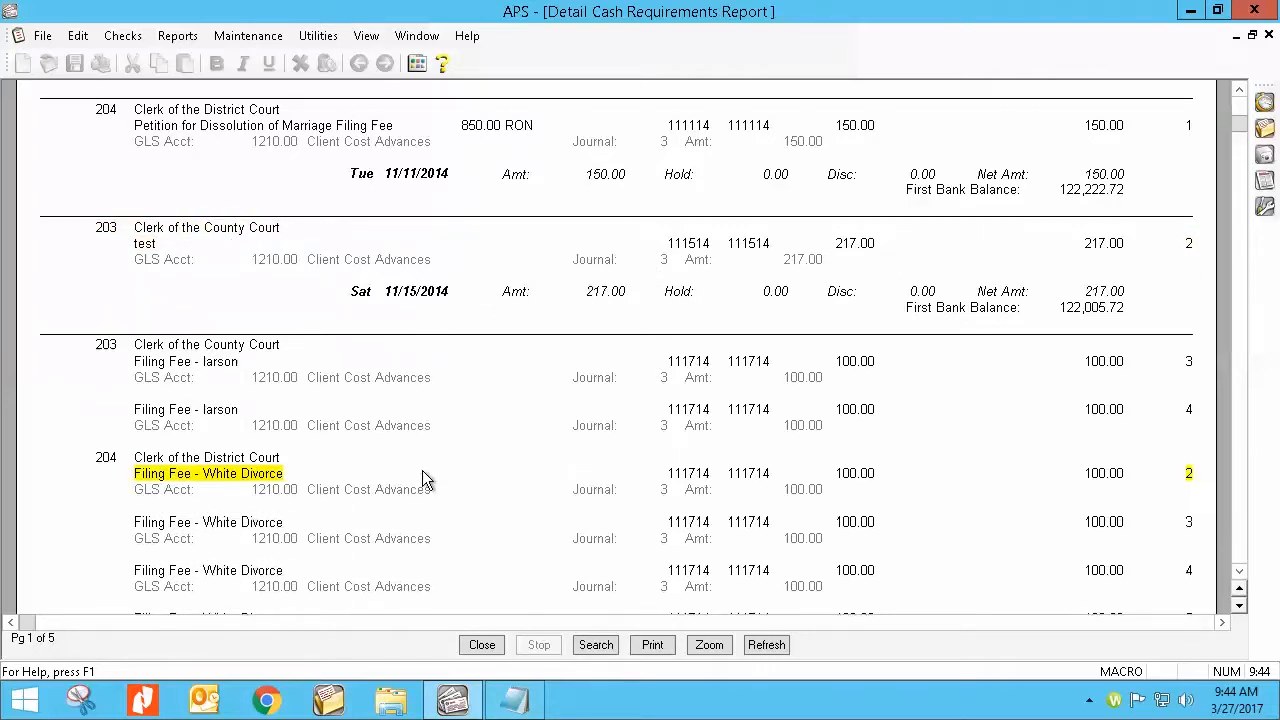
{"action": "scroll", "coordinate": [417, 470], "scroll_direction": "down", "scroll_amount": 4}
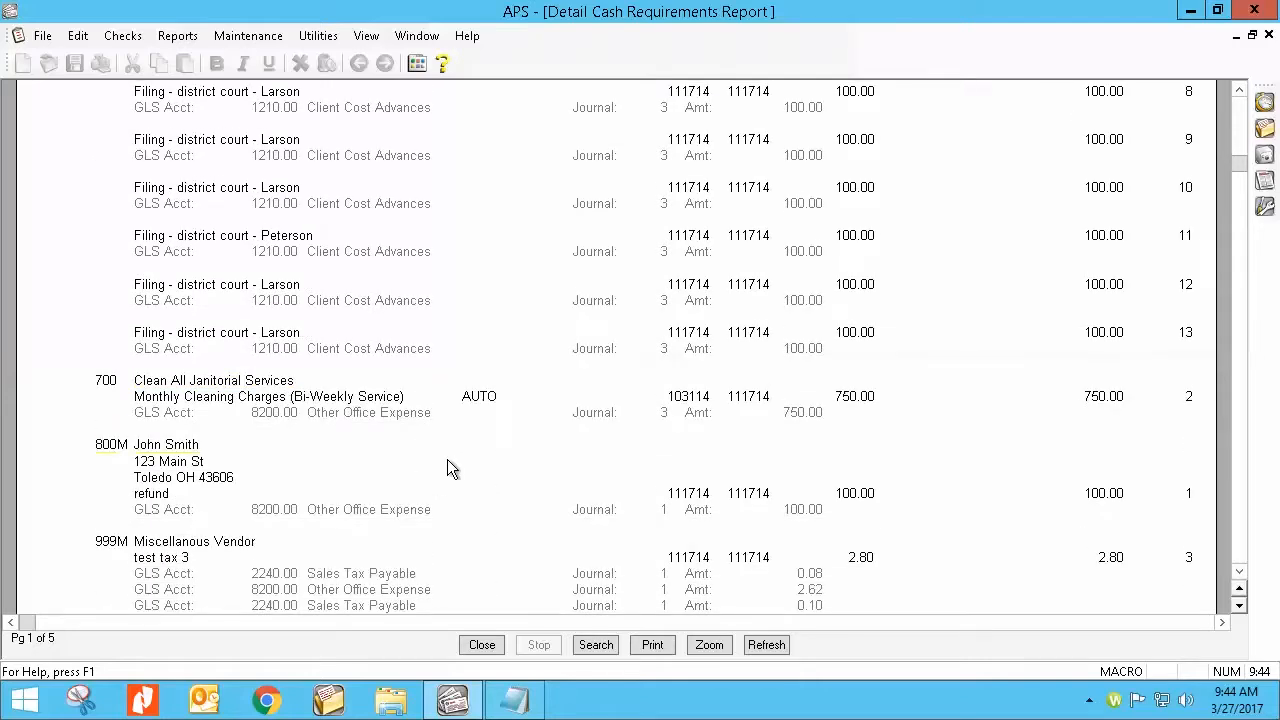
Step: Inspect the miscellaneous vendor's refund invoice from the report, skip the verification list, and close the report and its setup
{"action": "double_click", "coordinate": [1190, 496]}
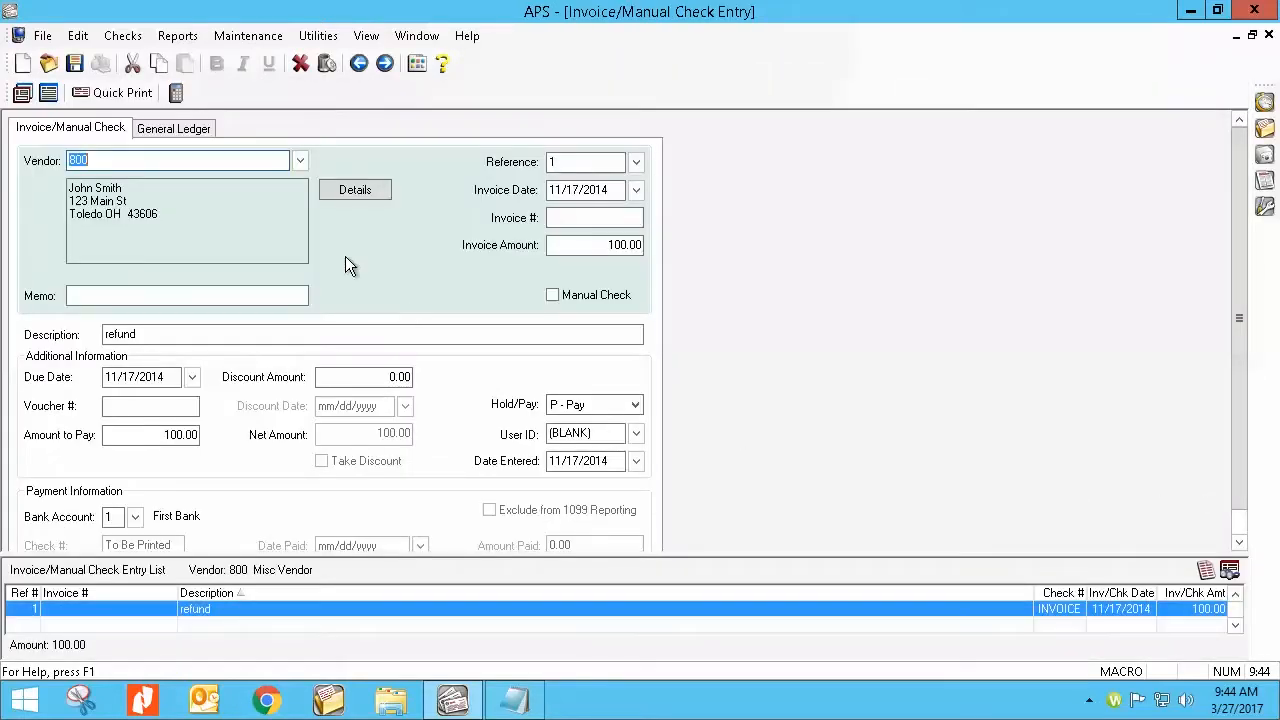
{"action": "left_click", "coordinate": [580, 190]}
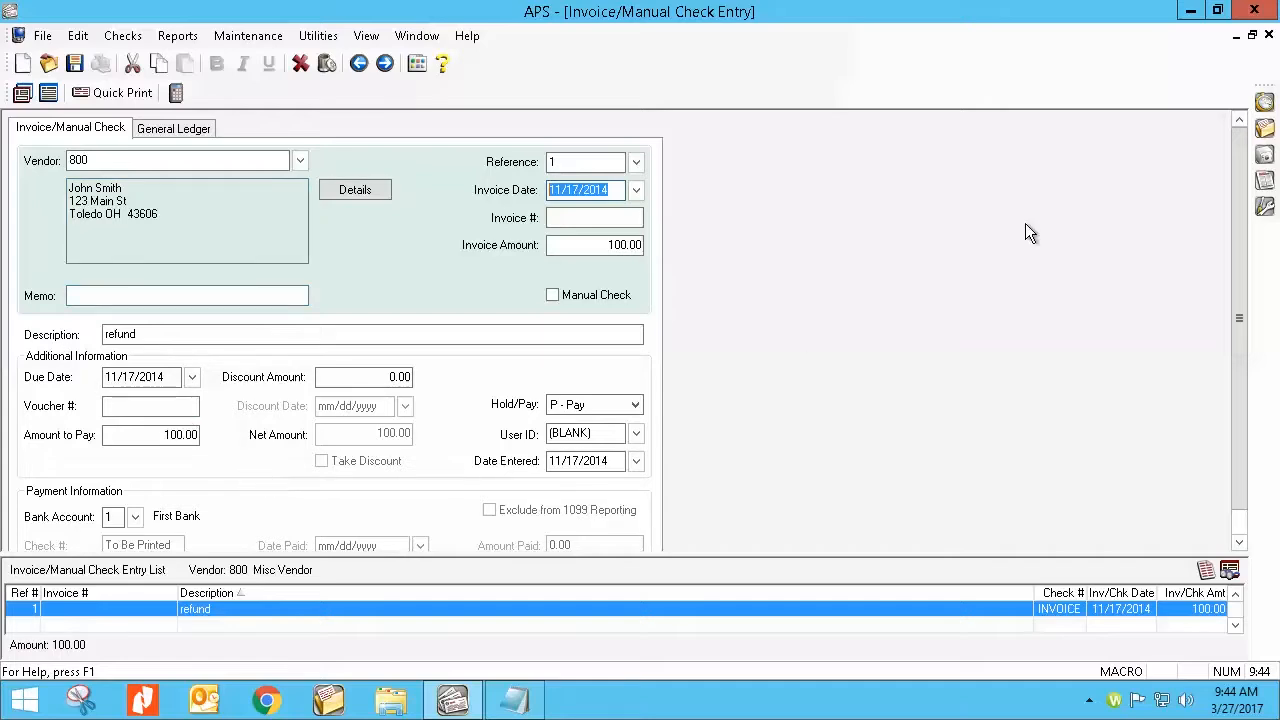
{"action": "left_click", "coordinate": [1269, 36]}
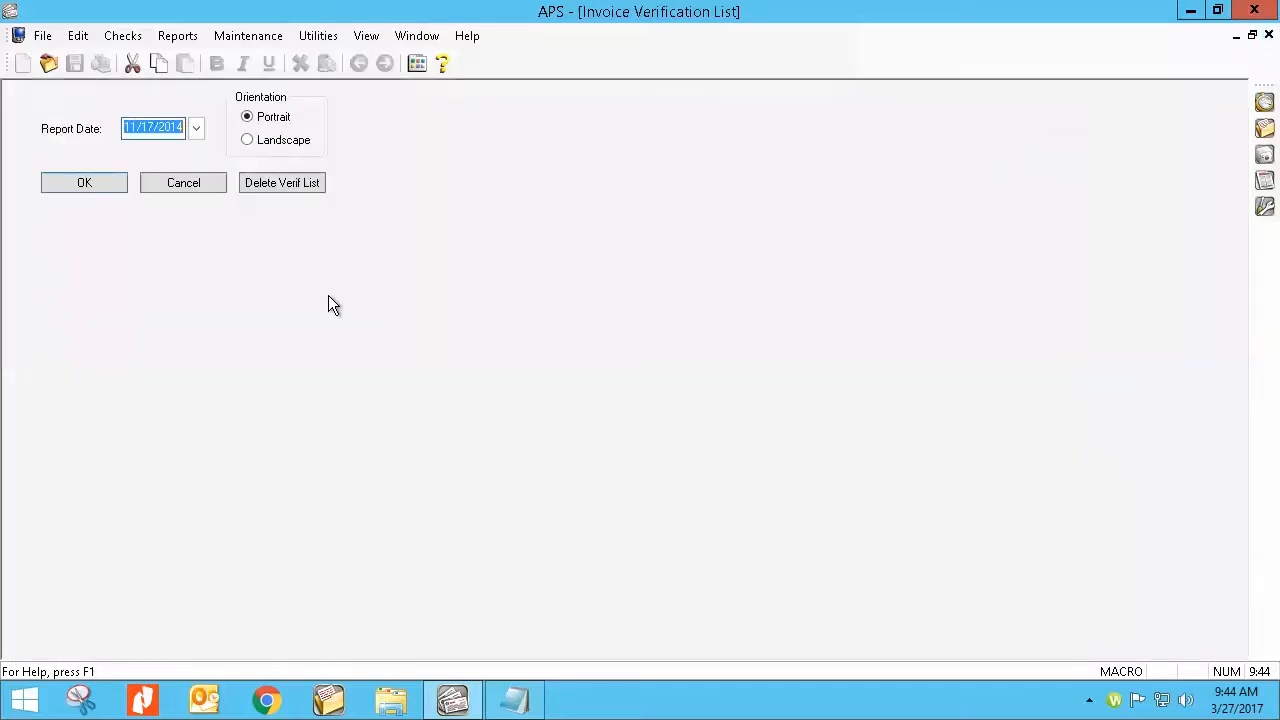
{"action": "left_click", "coordinate": [172, 184]}
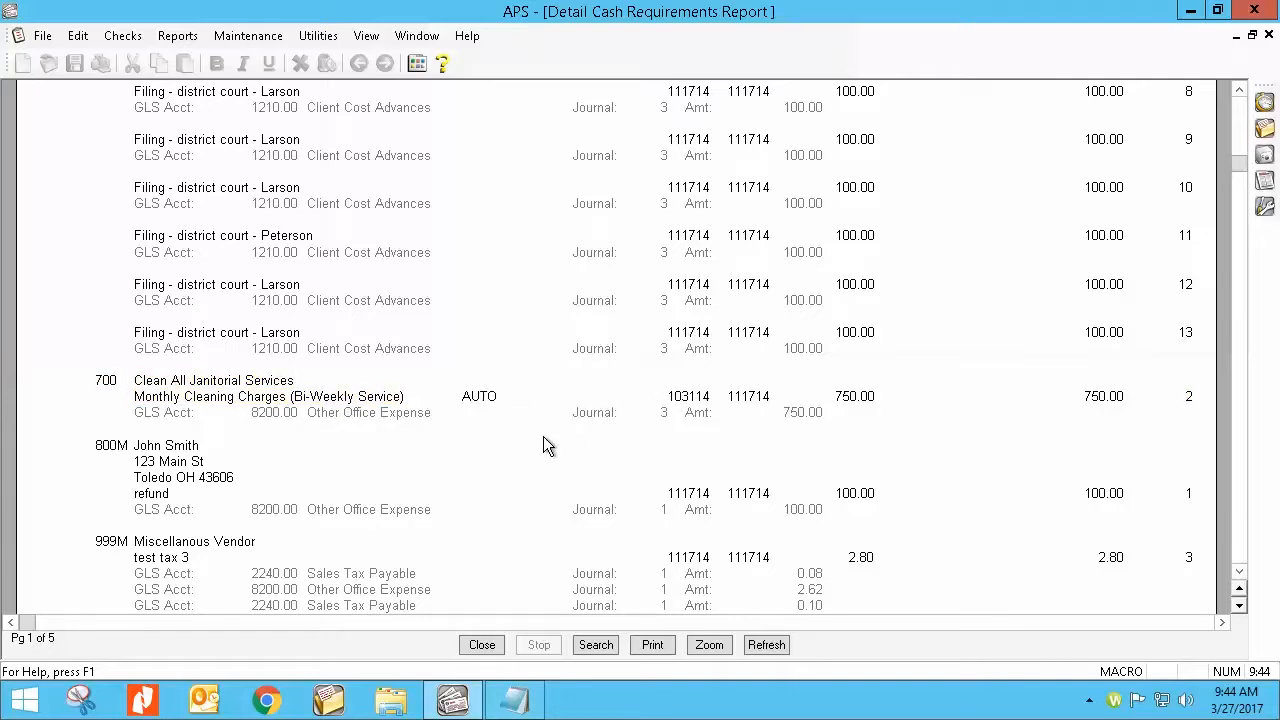
{"action": "left_click", "coordinate": [481, 645]}
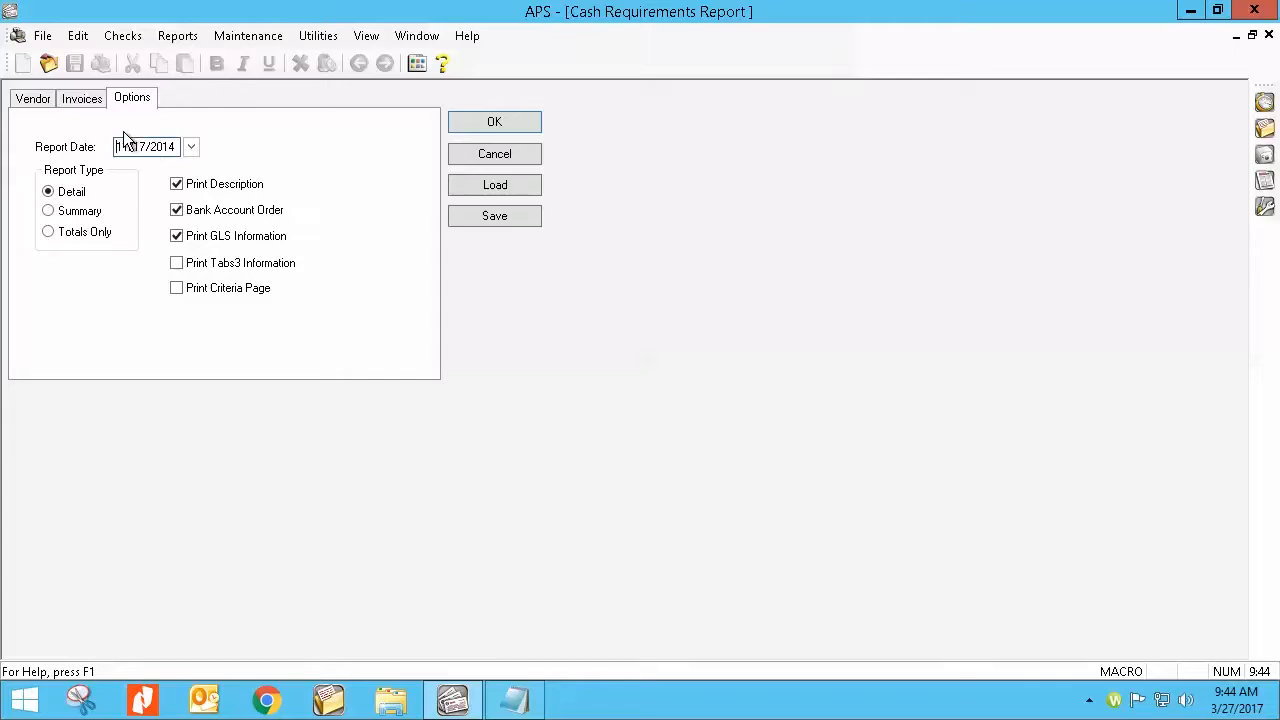
{"action": "left_click", "coordinate": [523, 154]}
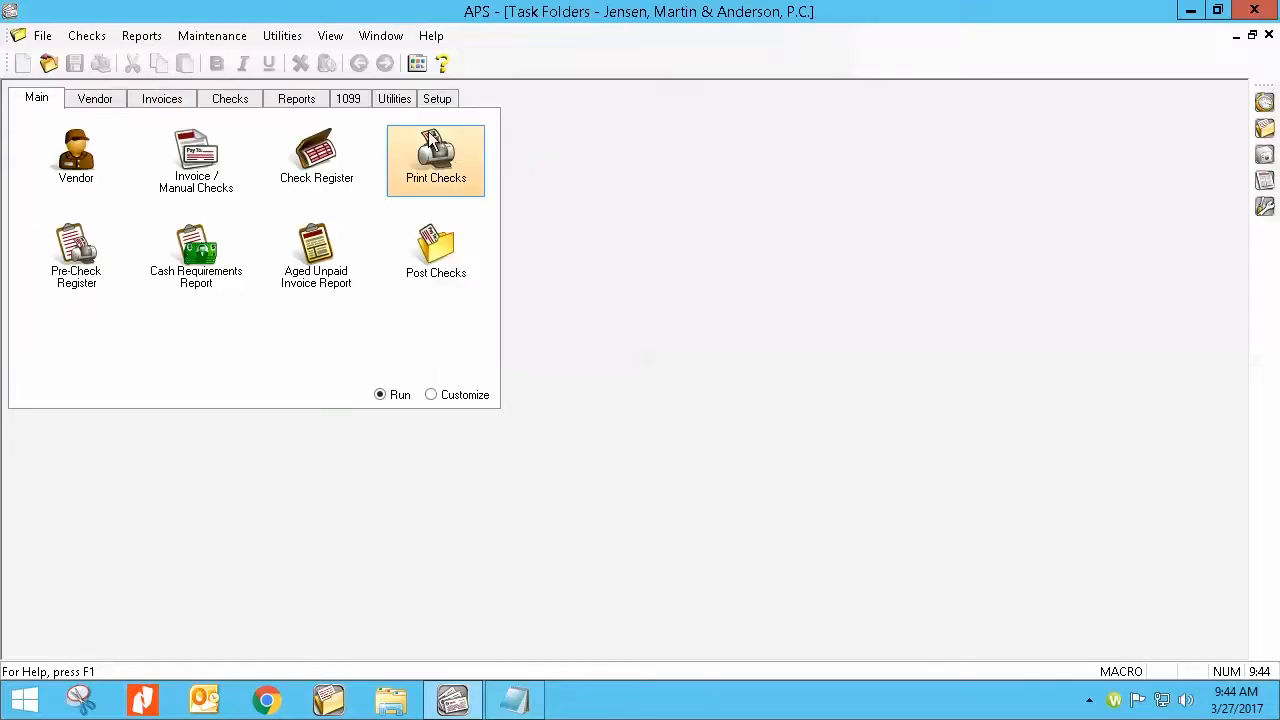
Step: Review the main, Tabs3 and General Ledger customization settings, including printing addresses and bank balances on the Cash Requirements Report
{"action": "left_click", "coordinate": [395, 99]}
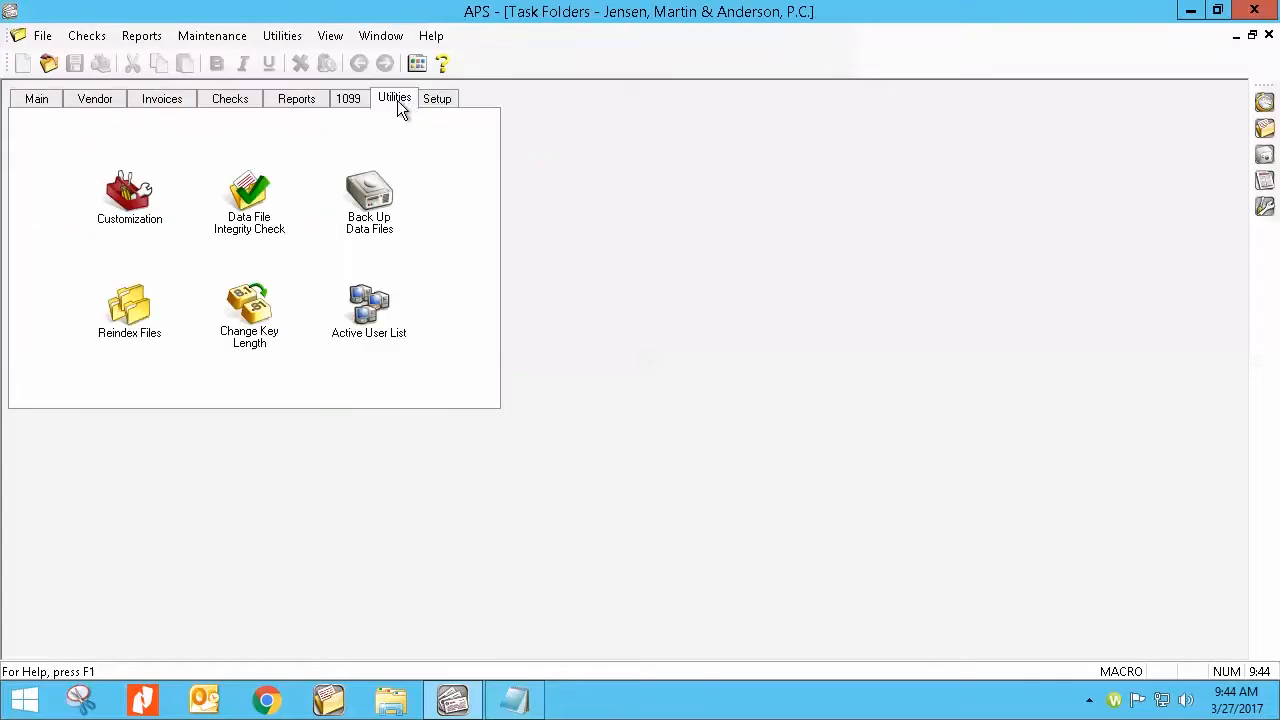
{"action": "left_click", "coordinate": [120, 205]}
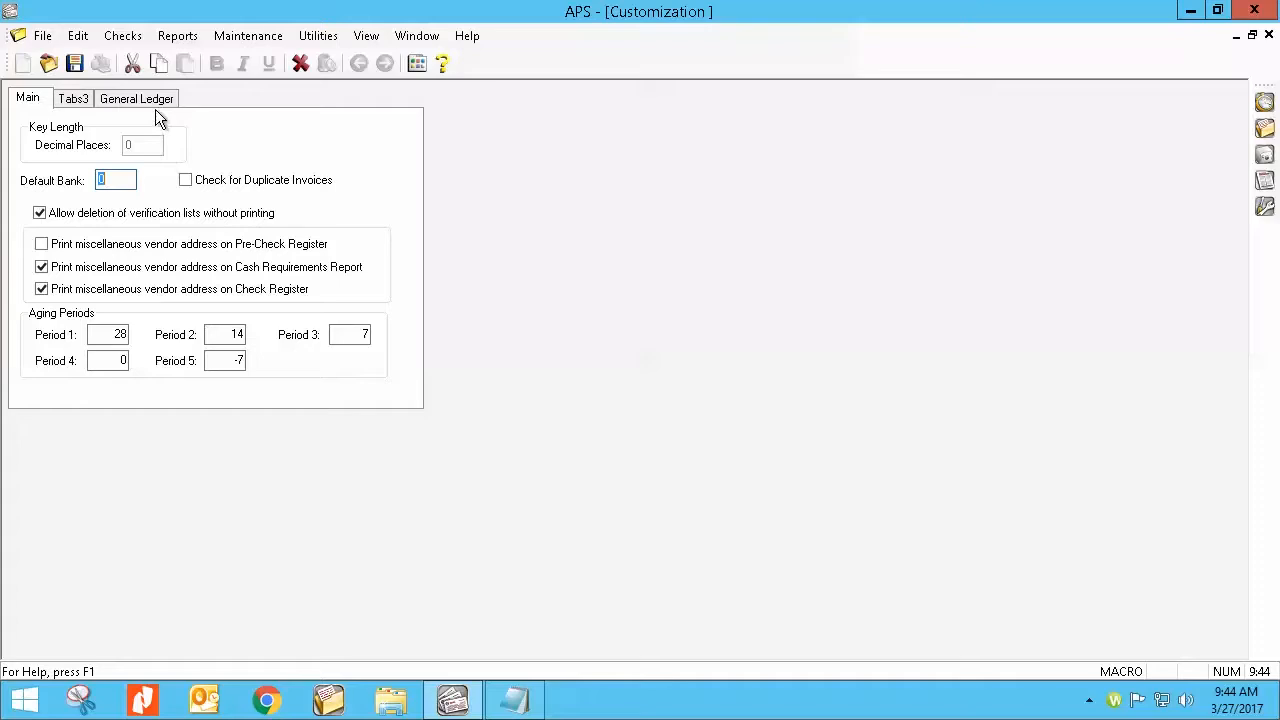
{"action": "left_click", "coordinate": [78, 101]}
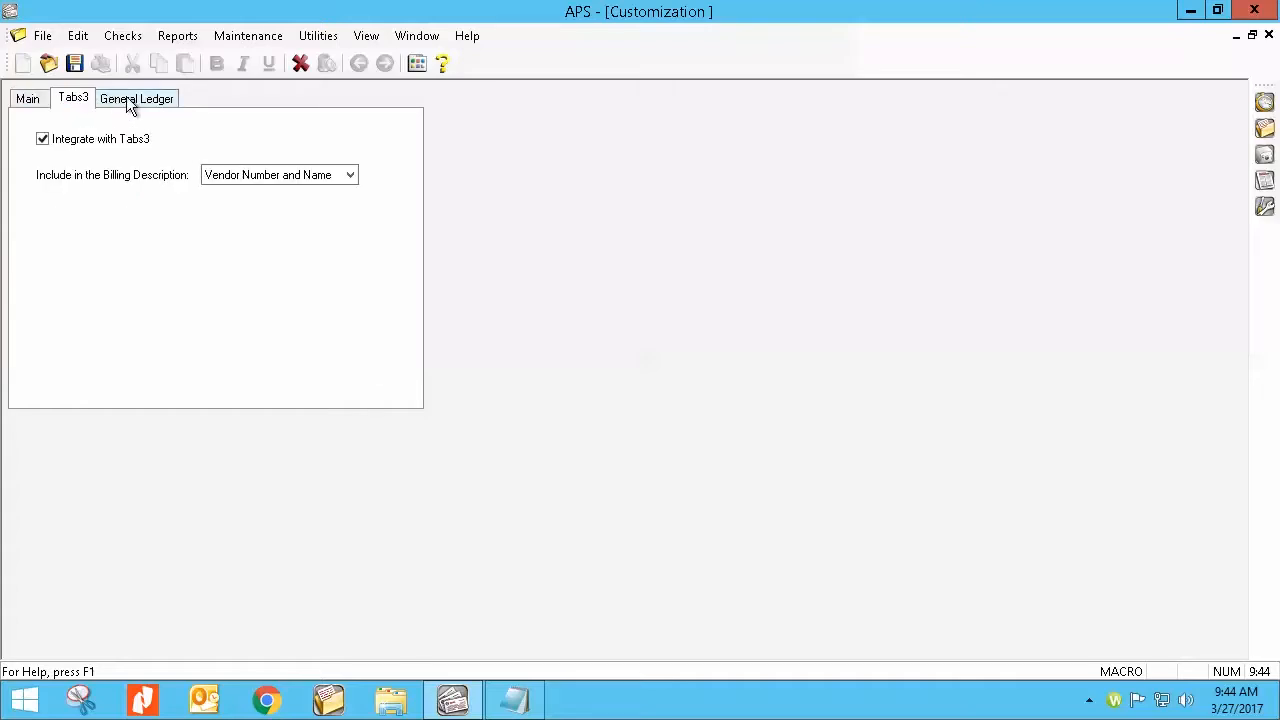
{"action": "left_click", "coordinate": [126, 98]}
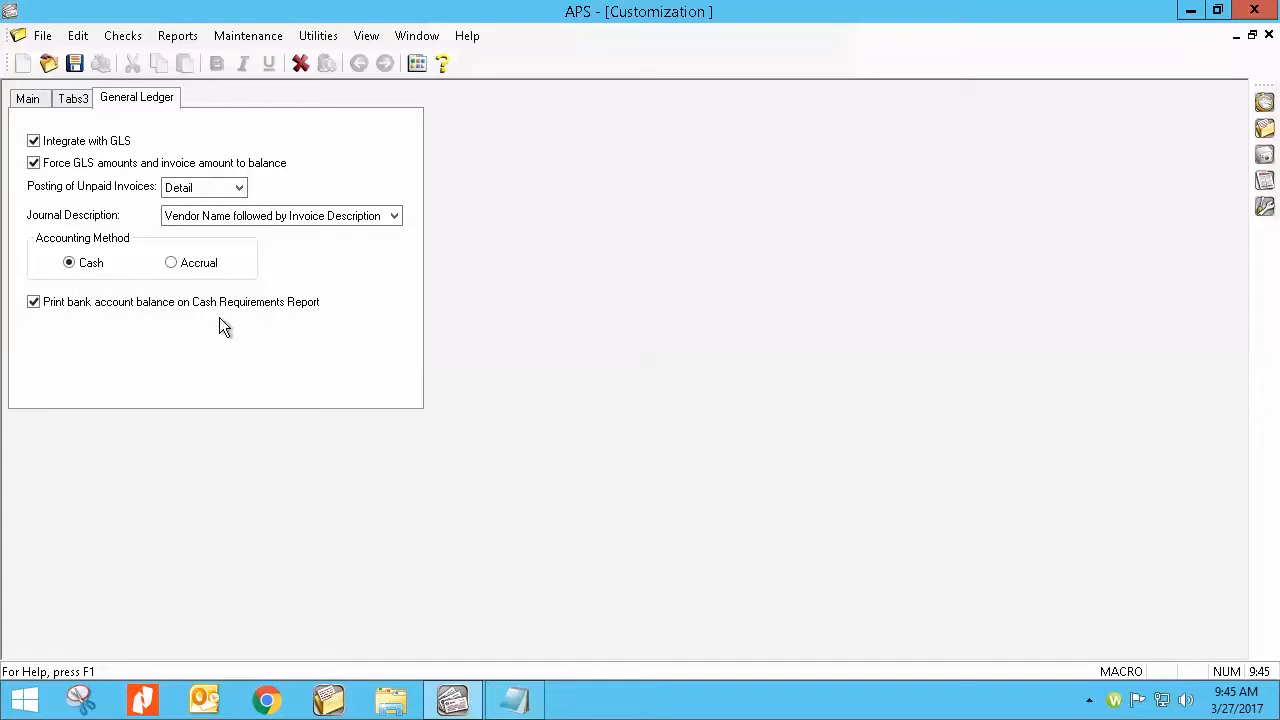
{"action": "left_click", "coordinate": [1267, 37]}
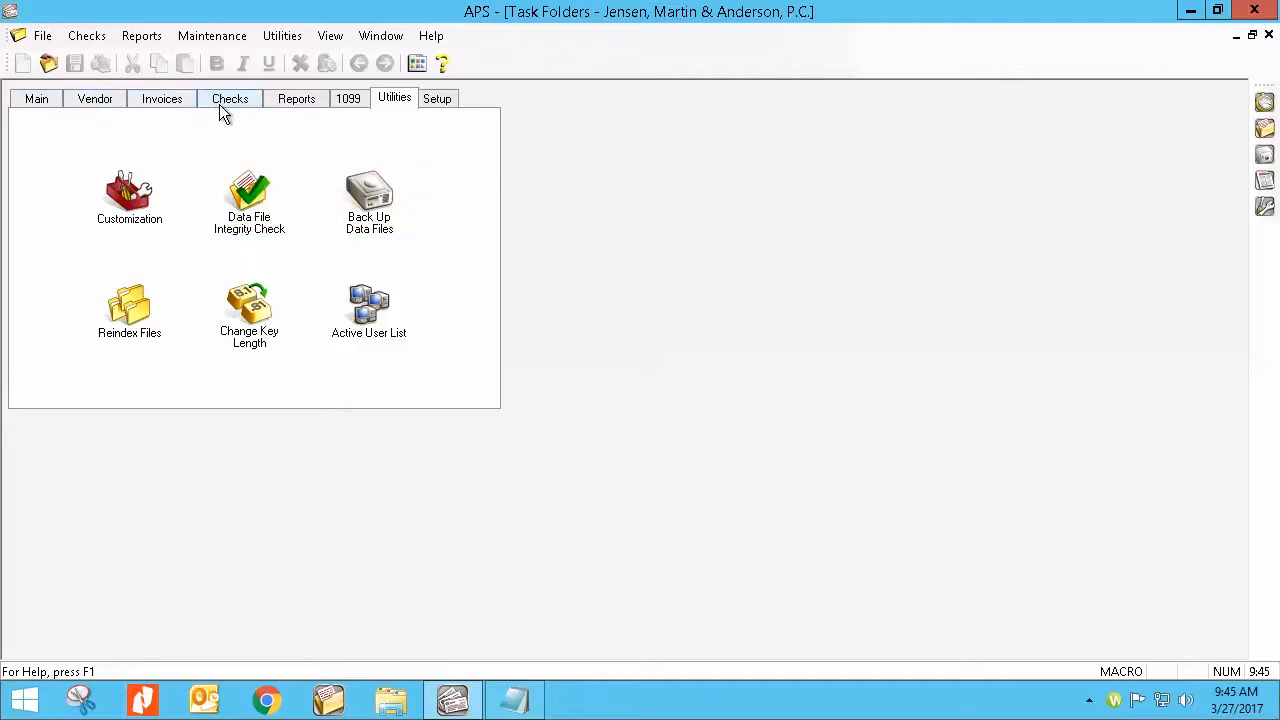
Step: Open the Aged Unpaid Invoice Report setup and limit the report to bank account 1 through 1
{"action": "left_click", "coordinate": [40, 100]}
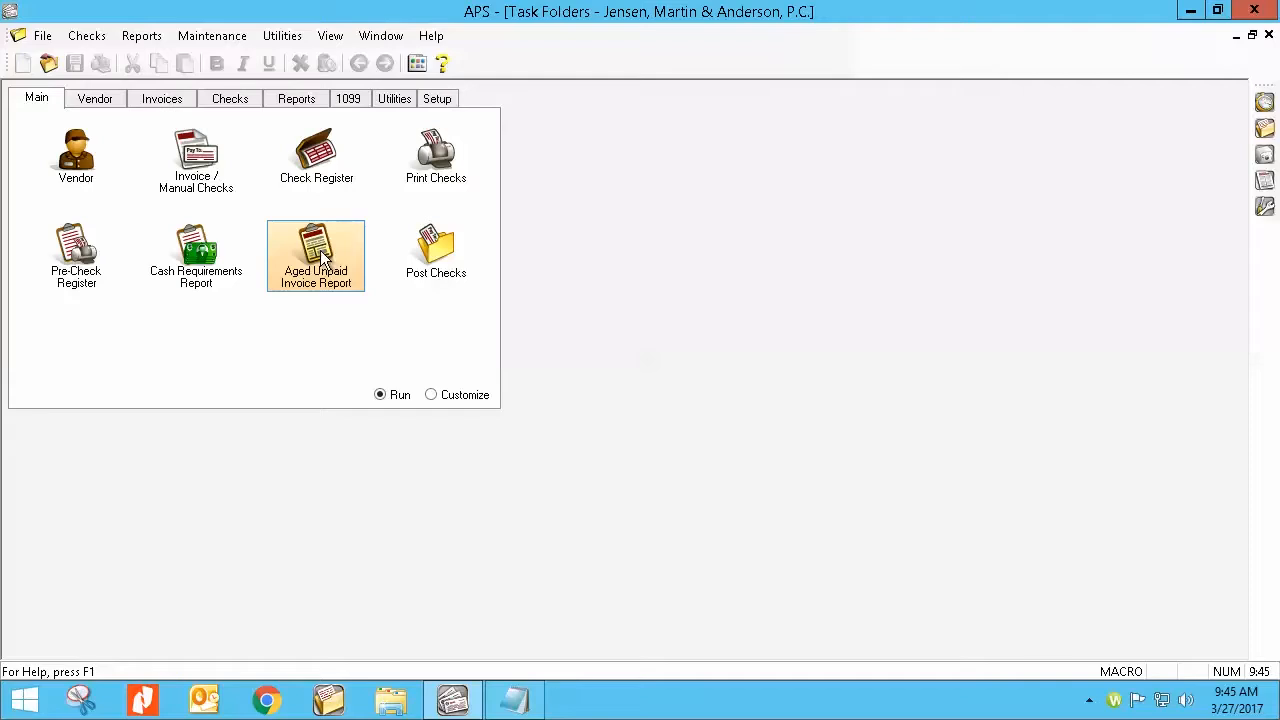
{"action": "left_click", "coordinate": [320, 255]}
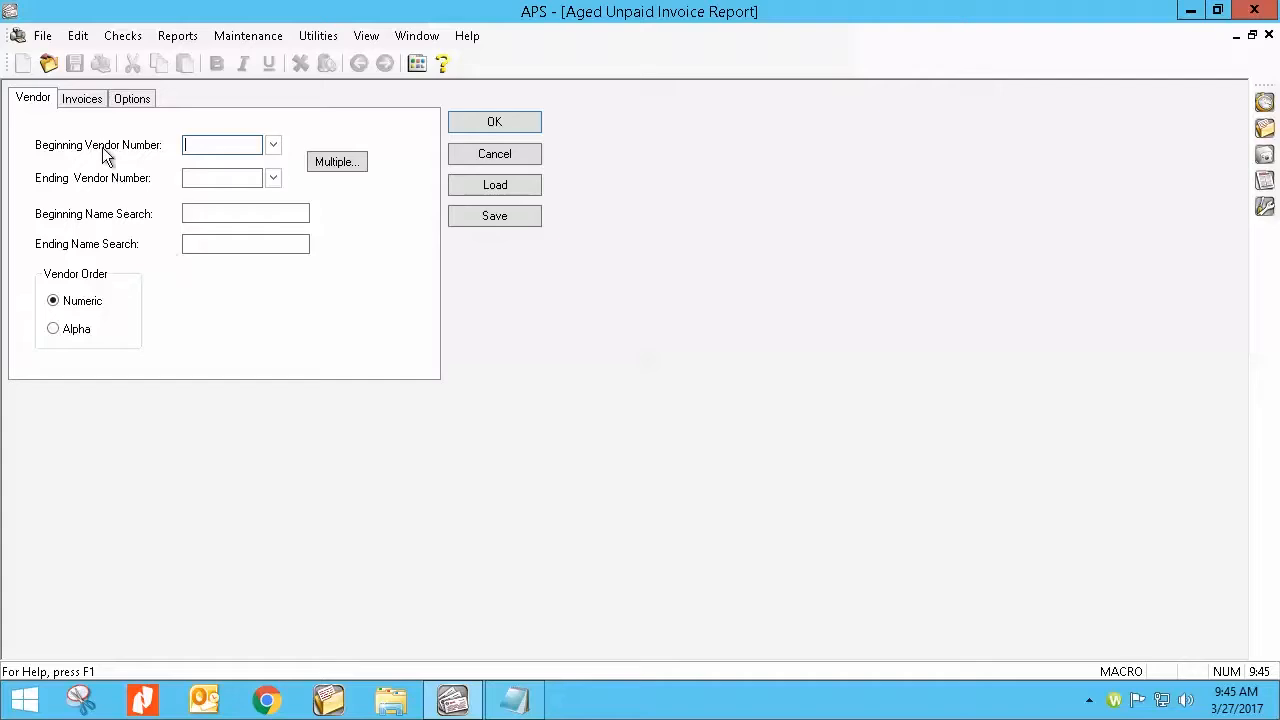
{"action": "left_click", "coordinate": [94, 104]}
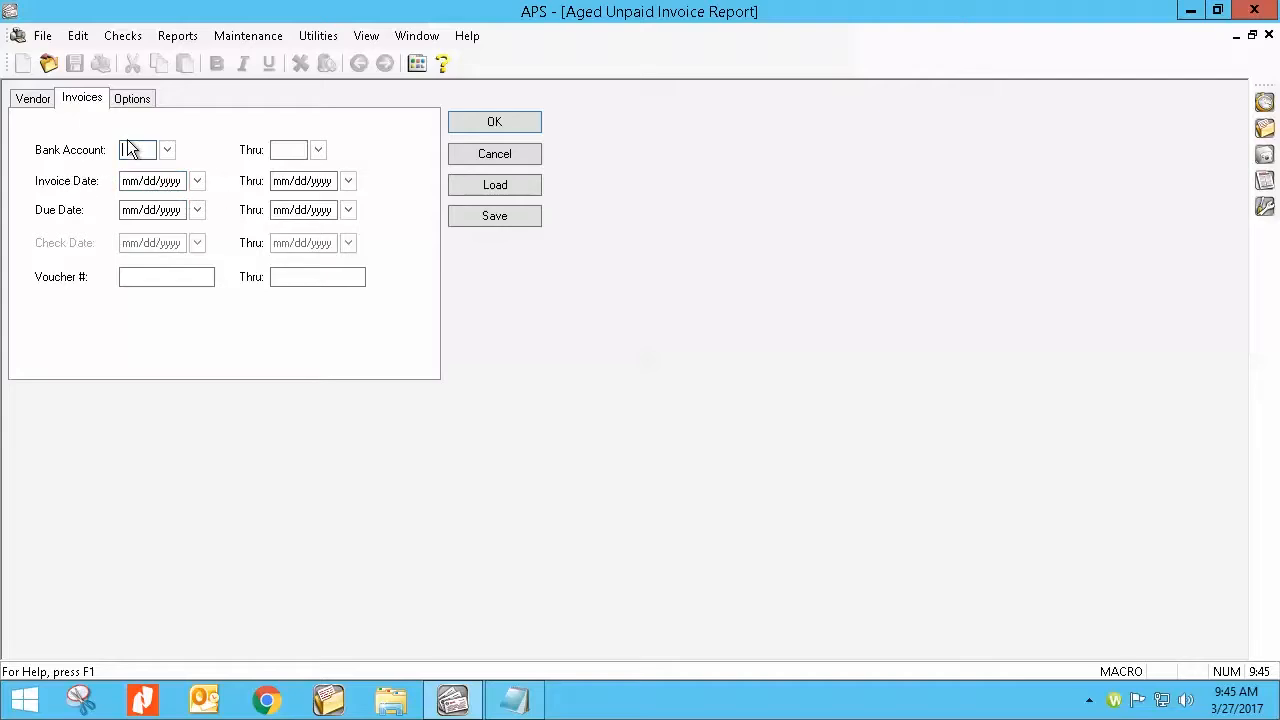
{"action": "type", "text": "1"}
{"action": "key", "text": "Tab"}
{"action": "type", "text": "1"}
Step: Preview the Detail Aged Unpaid Invoice Report, examine the aged vendor invoices through the final totals, and close the preview
{"action": "left_click", "coordinate": [133, 100]}
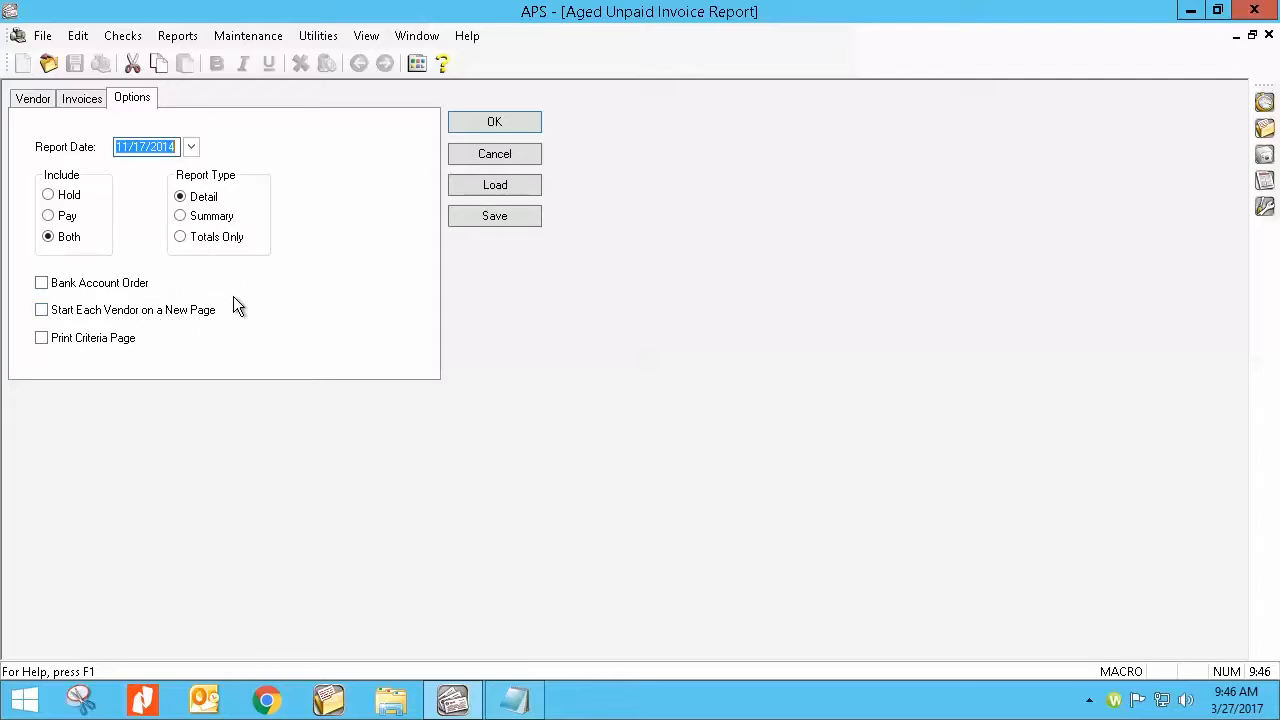
{"action": "left_click", "coordinate": [490, 123]}
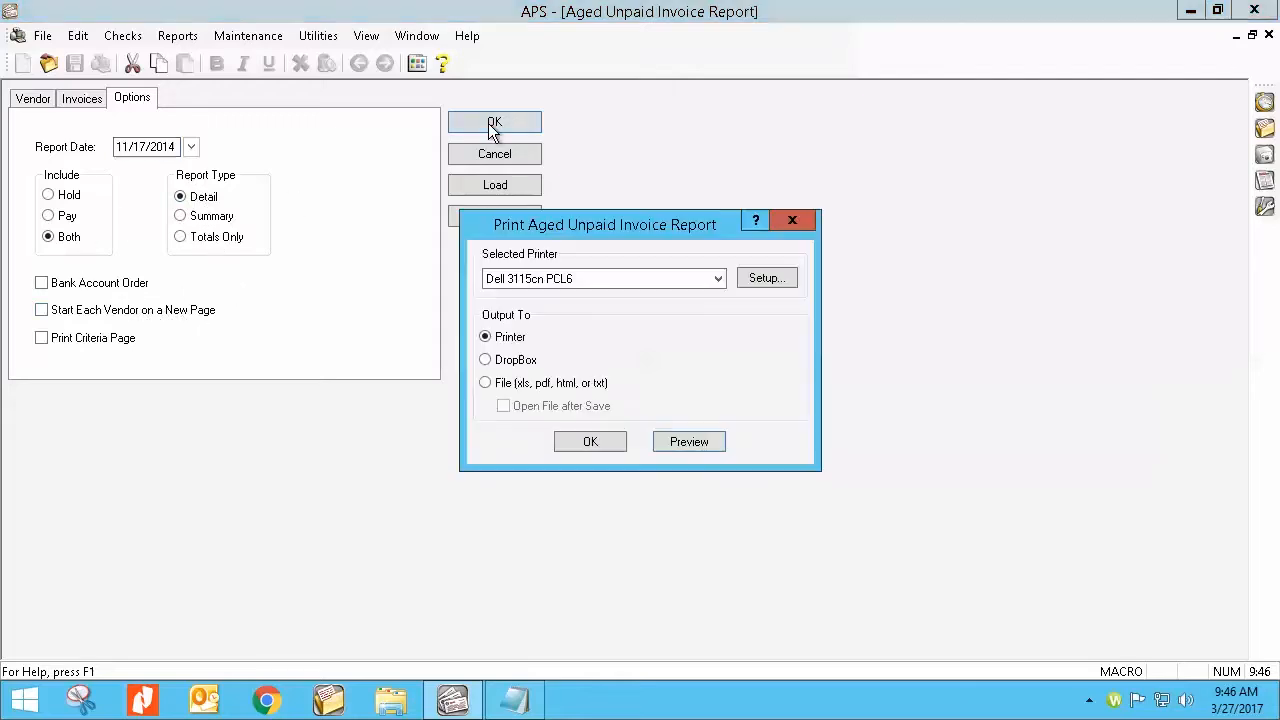
{"action": "left_click", "coordinate": [688, 442]}
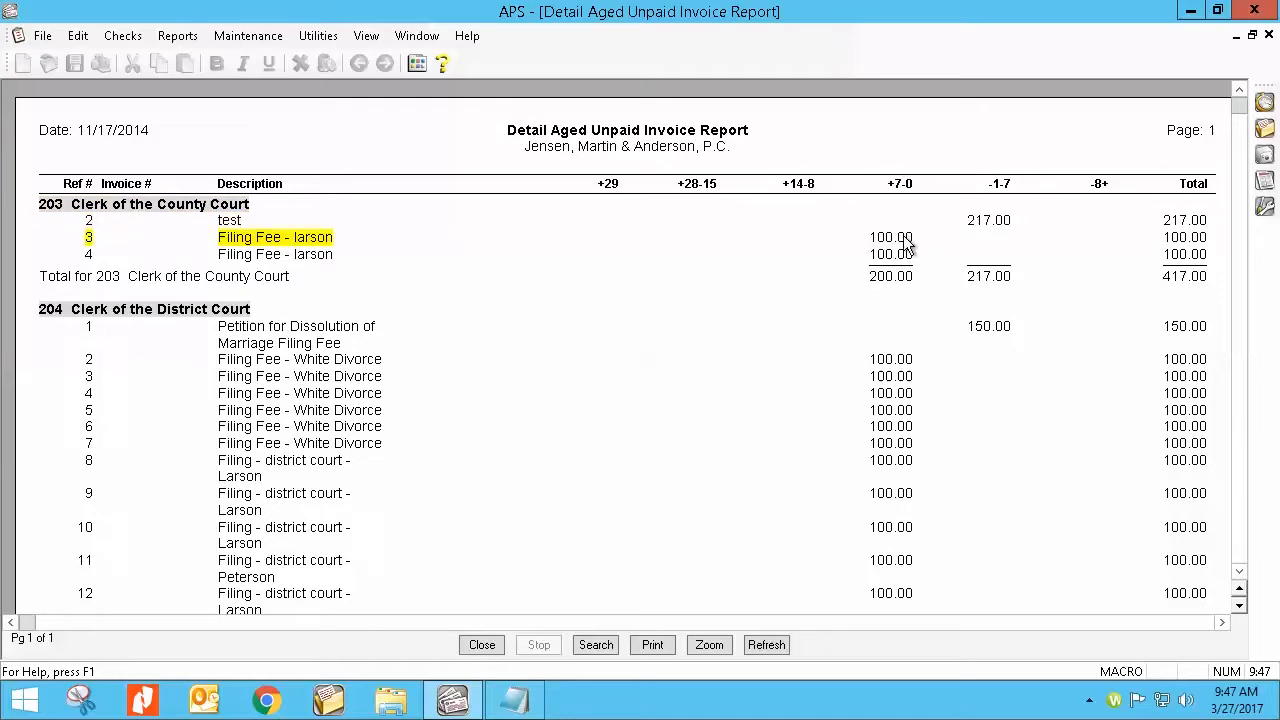
{"action": "scroll", "coordinate": [901, 486], "scroll_direction": "down", "scroll_amount": 6}
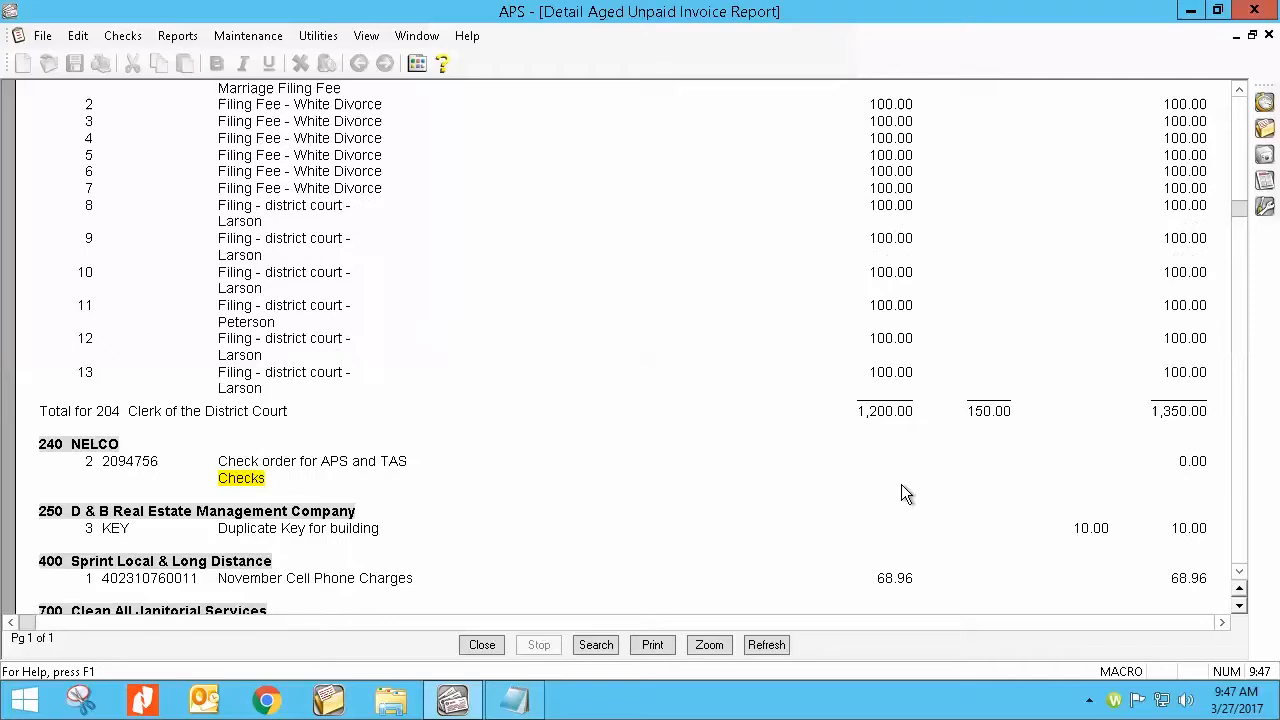
{"action": "scroll", "coordinate": [900, 481], "scroll_direction": "down", "scroll_amount": 2}
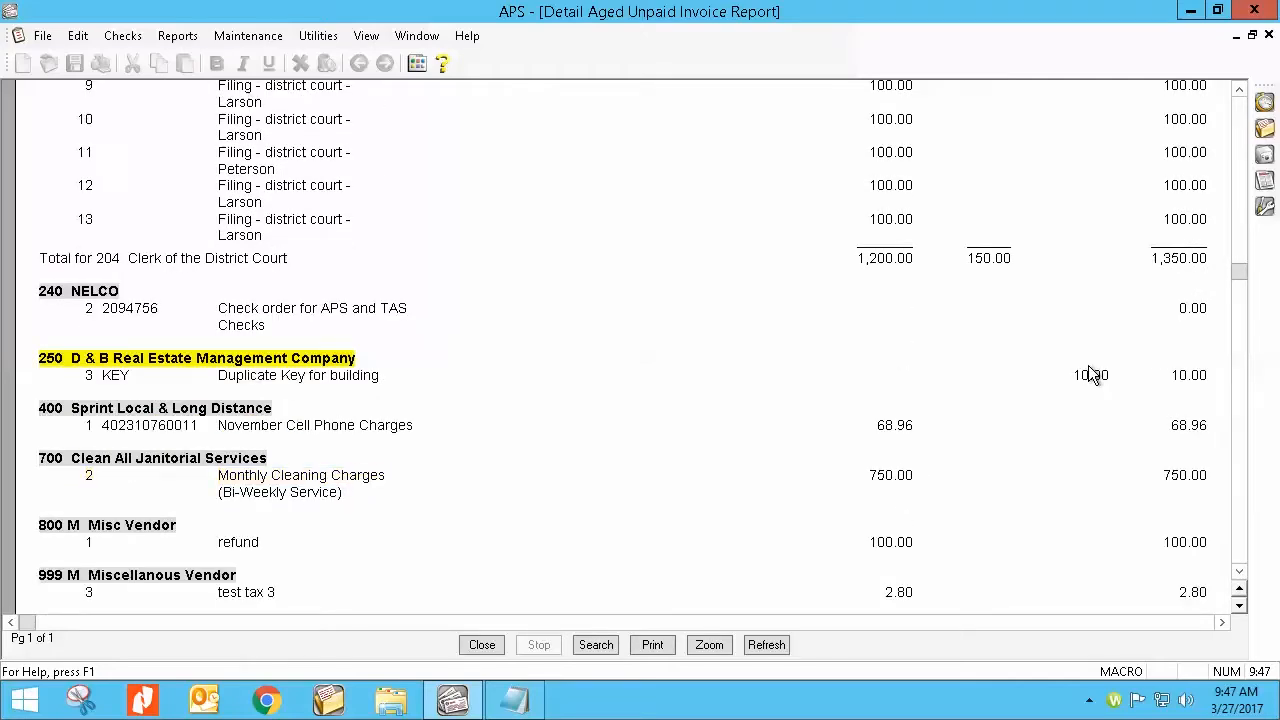
{"action": "scroll", "coordinate": [906, 430], "scroll_direction": "down", "scroll_amount": 4}
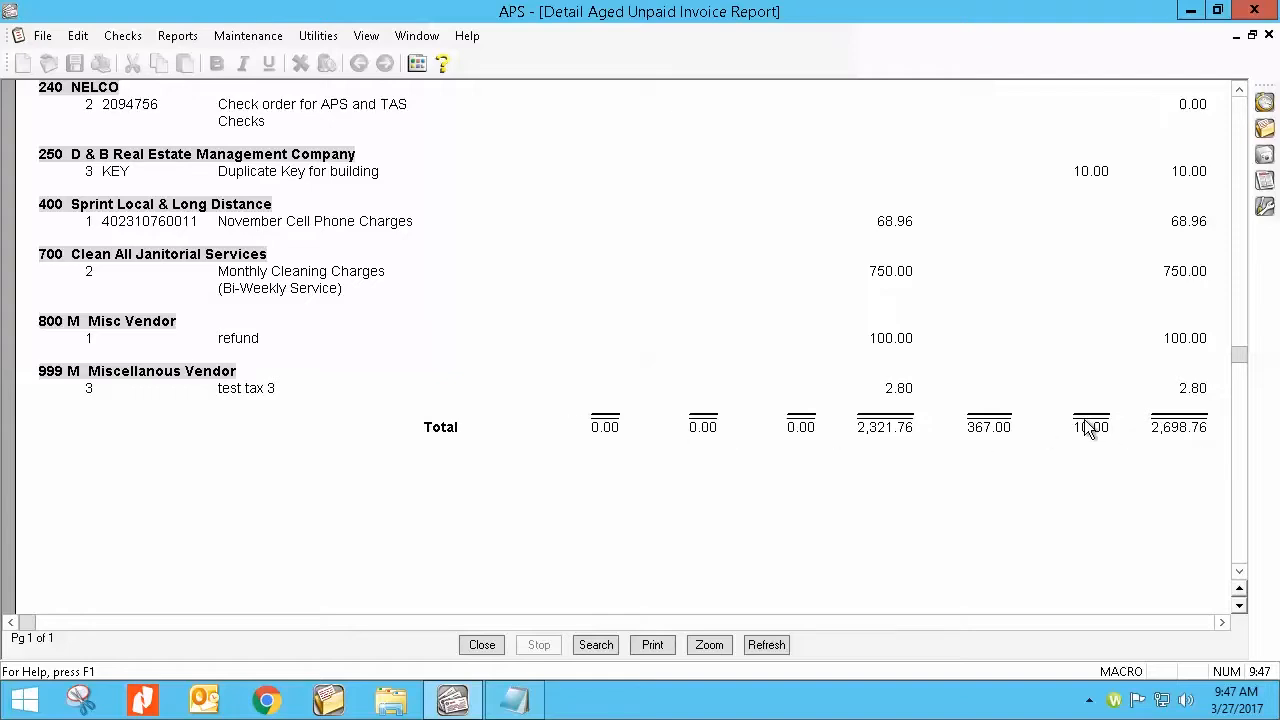
{"action": "left_click", "coordinate": [477, 645]}
Step: Change the report type to Summary, preview the per-vendor aged amounts, and close the preview
{"action": "left_click", "coordinate": [180, 216]}
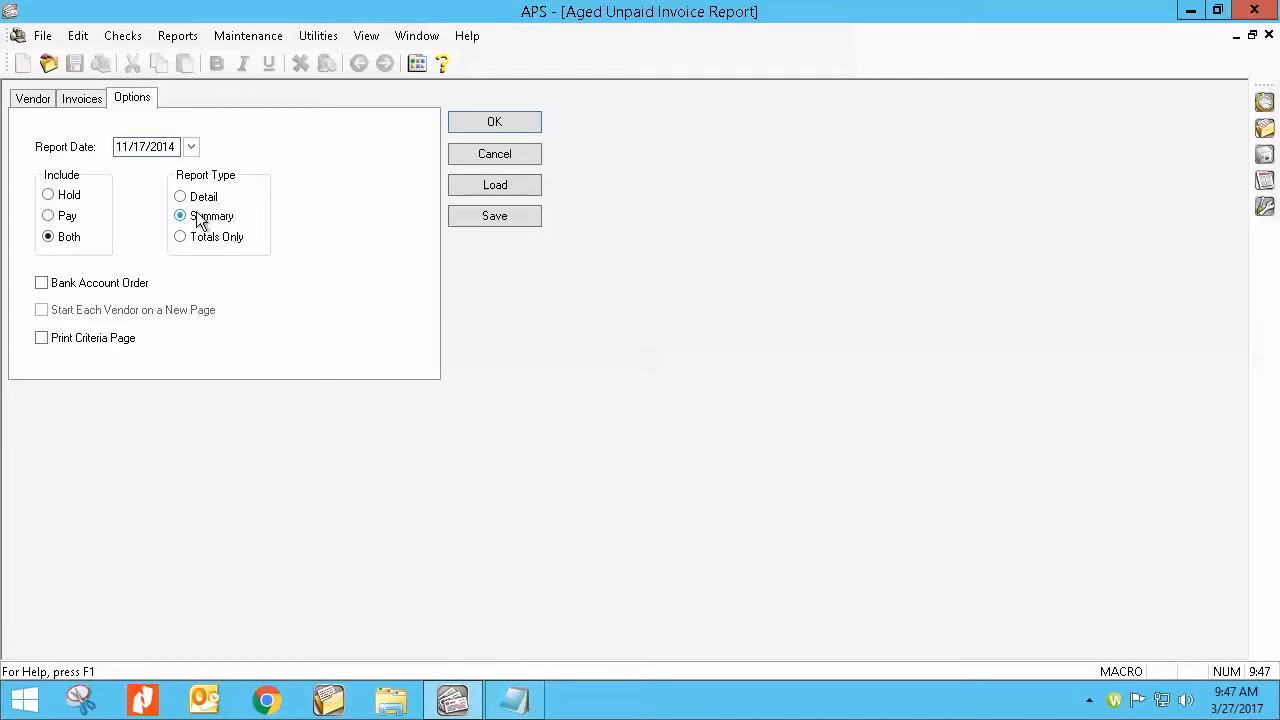
{"action": "left_click", "coordinate": [493, 121]}
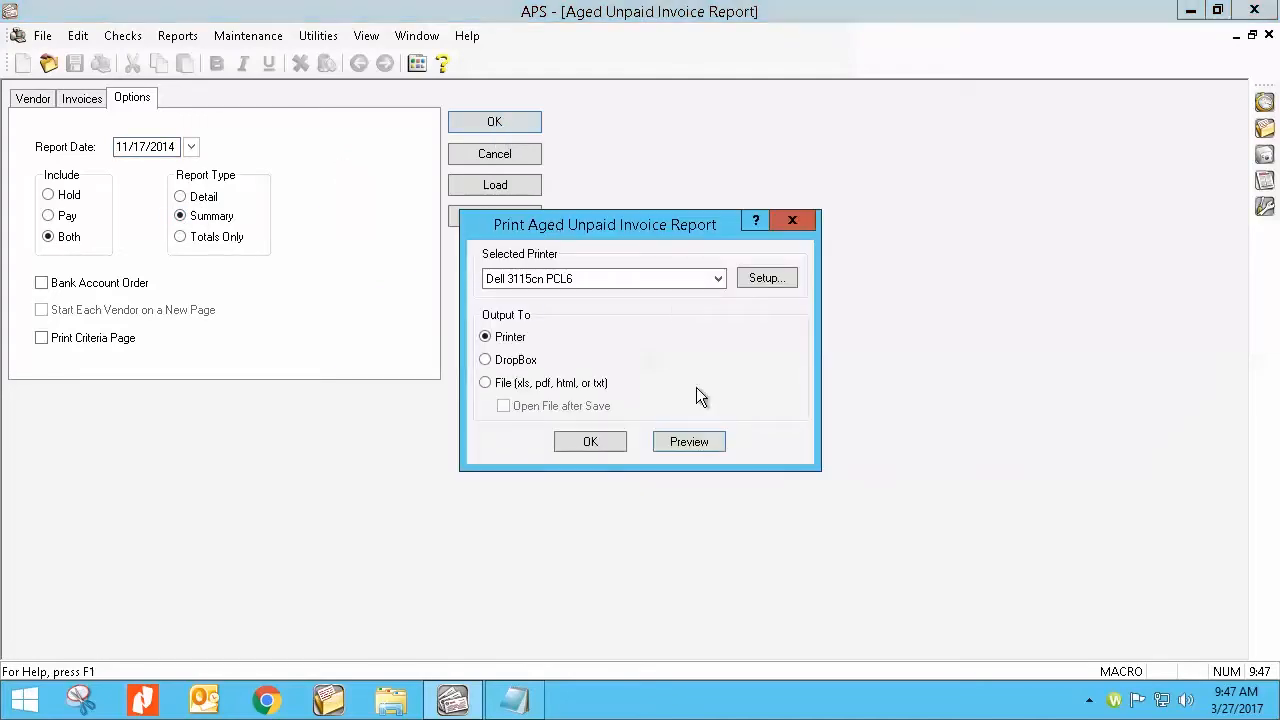
{"action": "left_click", "coordinate": [696, 441]}
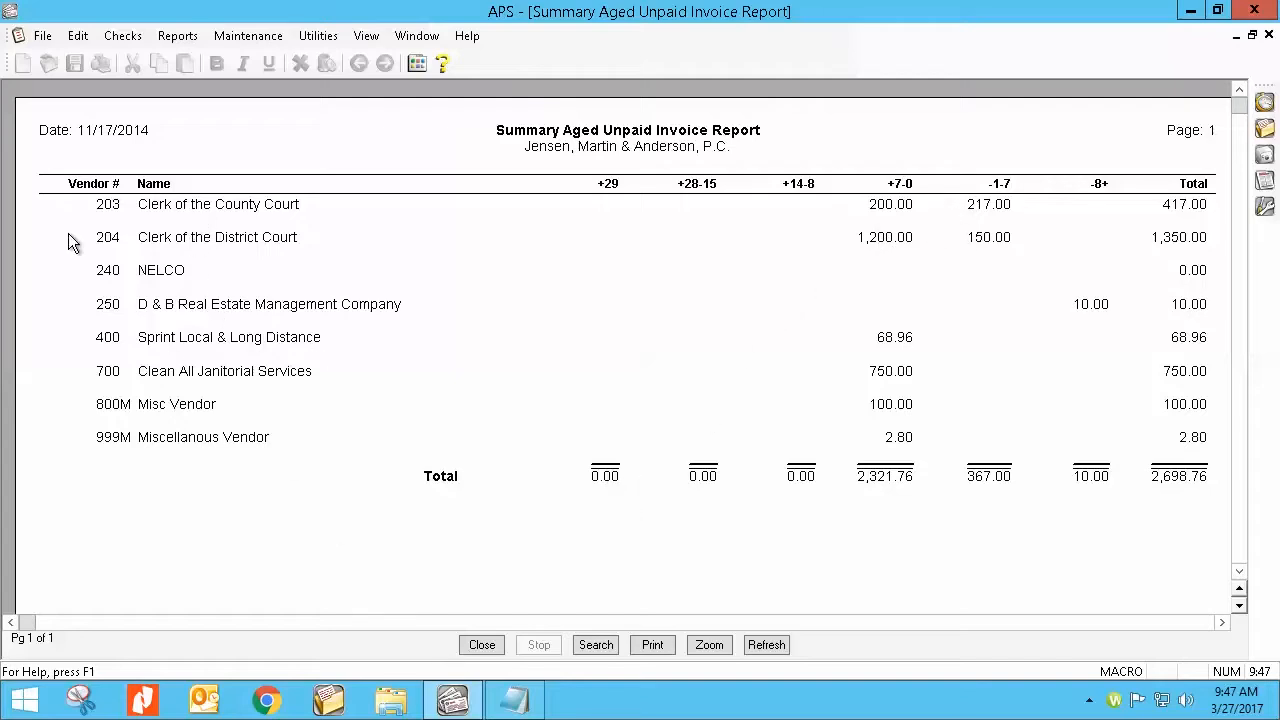
{"action": "left_click", "coordinate": [481, 645]}
Step: Preview the Aged Unpaid Invoice Report as Totals Only, and close both the preview and the report setup
{"action": "left_click", "coordinate": [180, 237]}
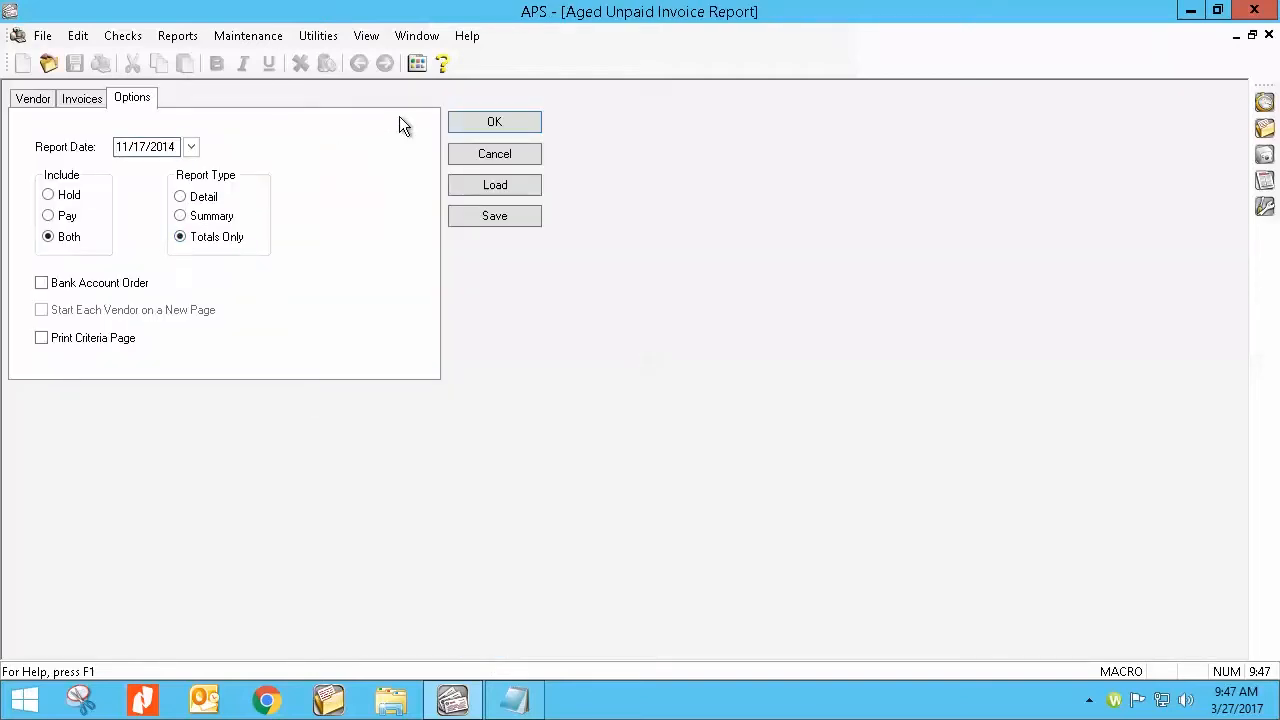
{"action": "left_click", "coordinate": [485, 121]}
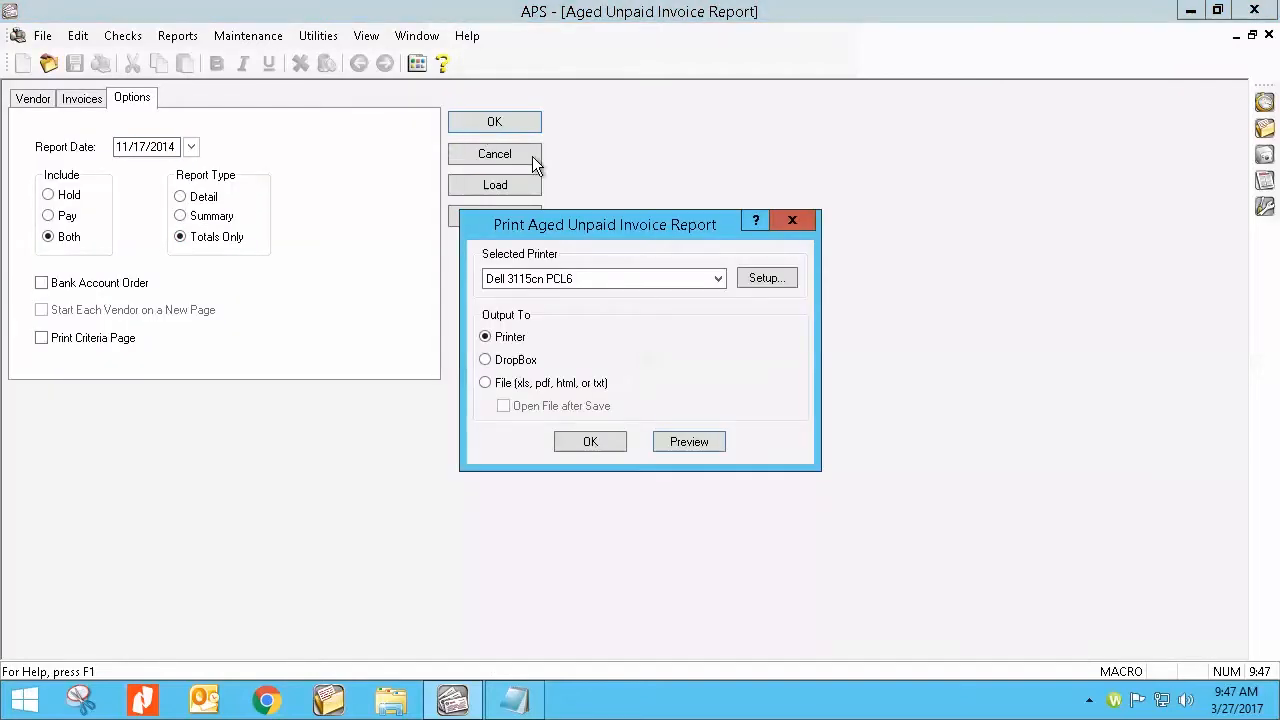
{"action": "left_click", "coordinate": [685, 443]}
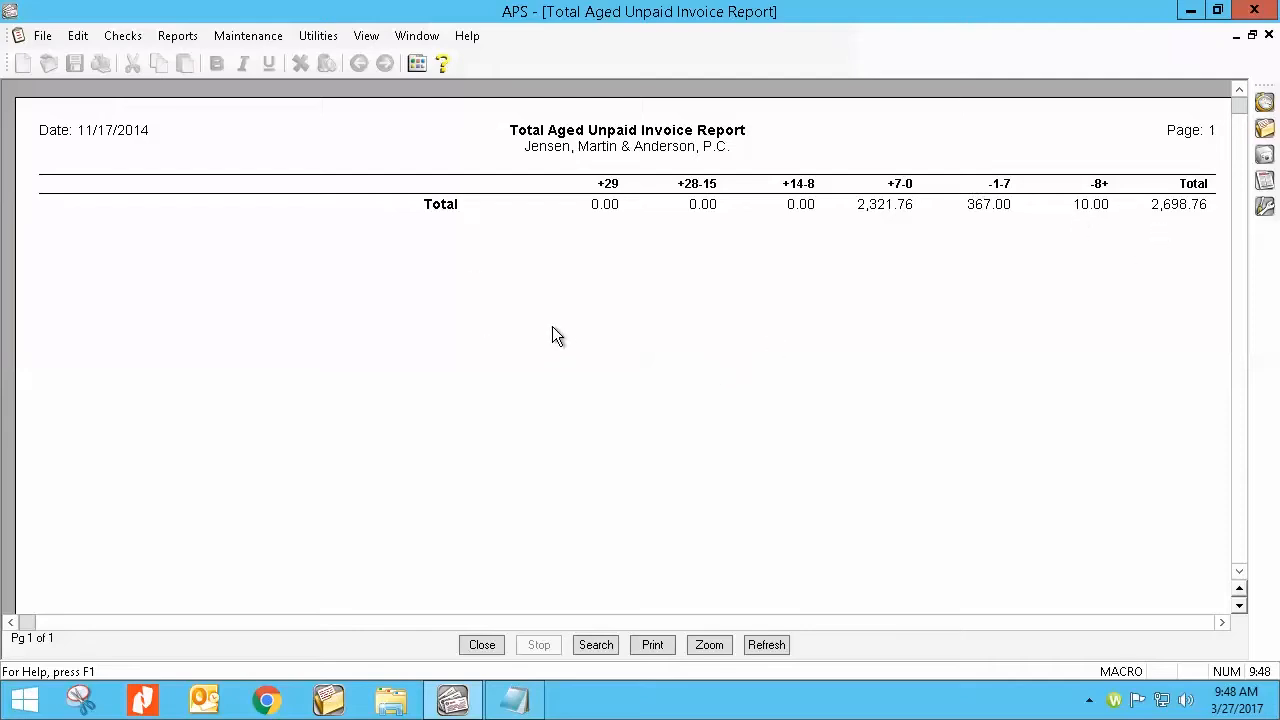
{"action": "left_click", "coordinate": [488, 645]}
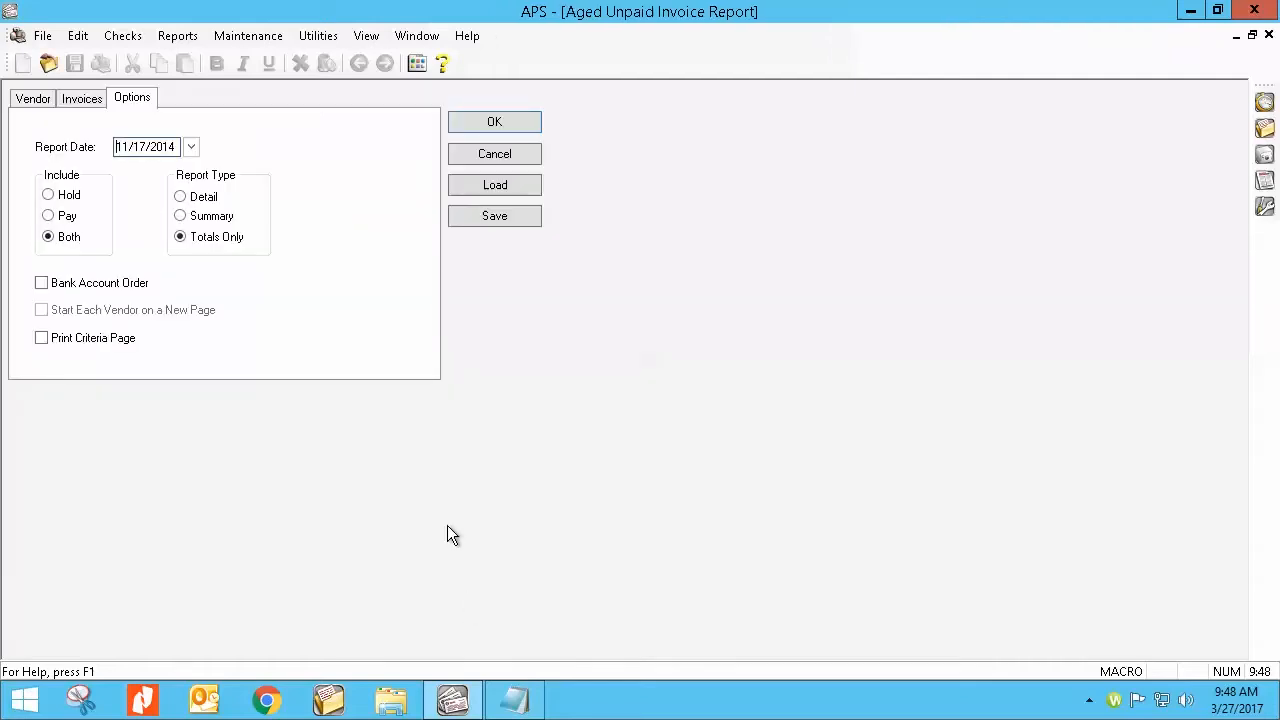
{"action": "left_click", "coordinate": [466, 152]}
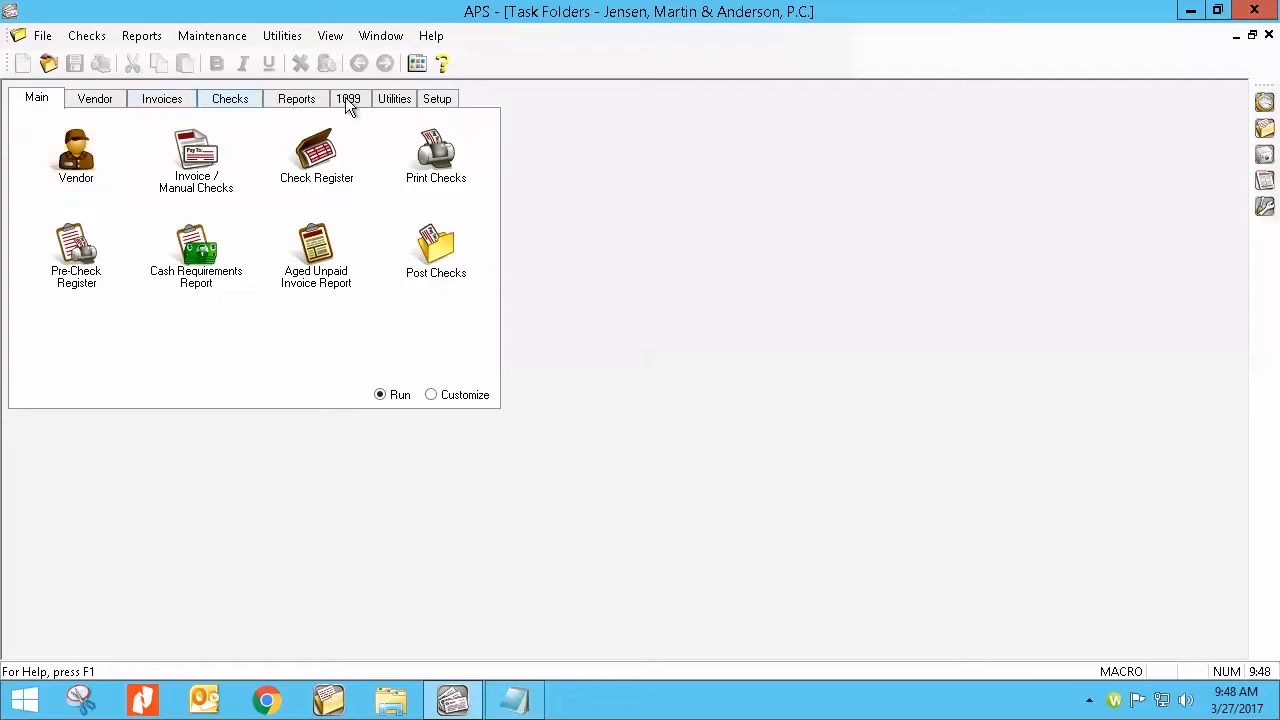
Step: Review the General Ledger, Tabs3 and main customization settings, including the aging periods, and return to the main task folder
{"action": "left_click", "coordinate": [399, 100]}
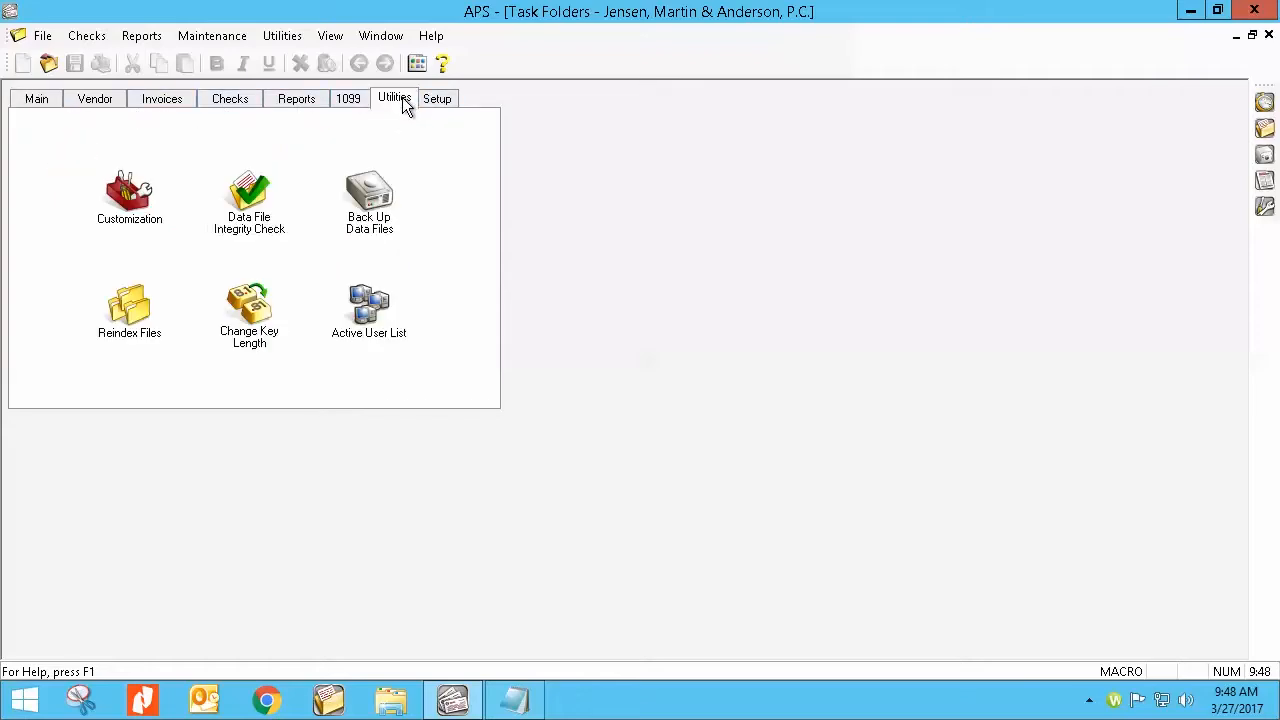
{"action": "left_click", "coordinate": [128, 181]}
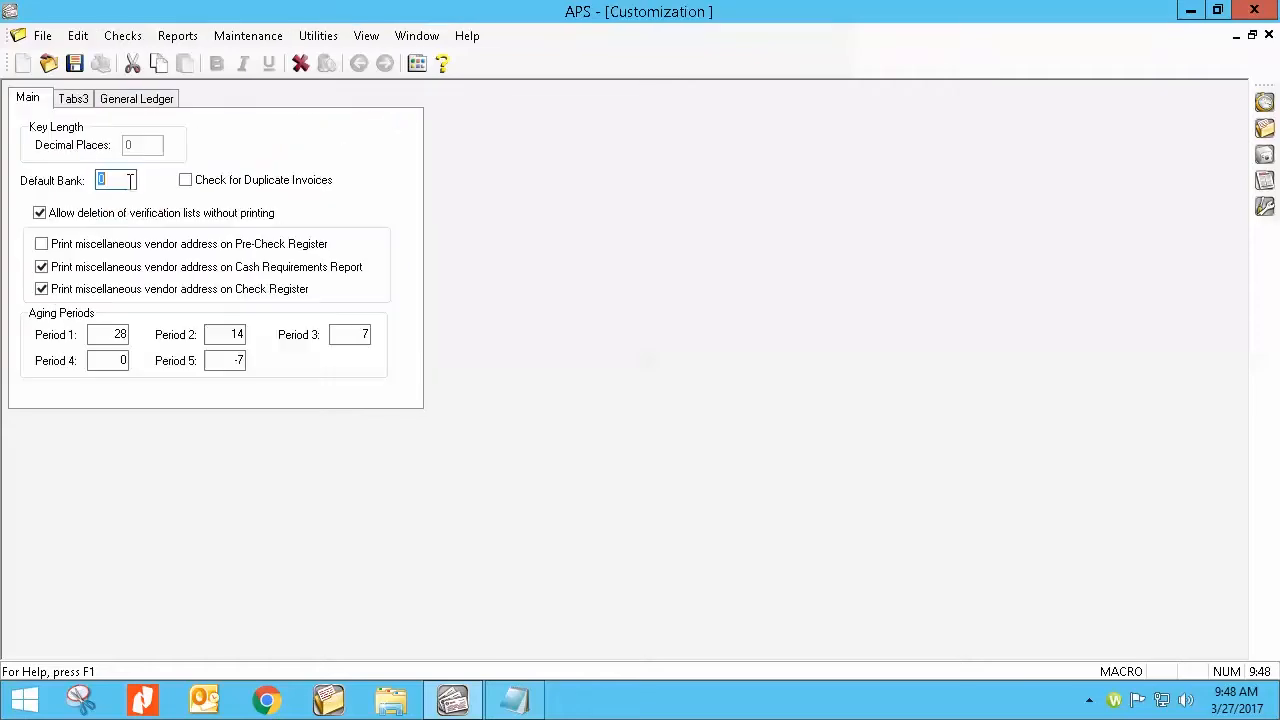
{"action": "left_click", "coordinate": [101, 101]}
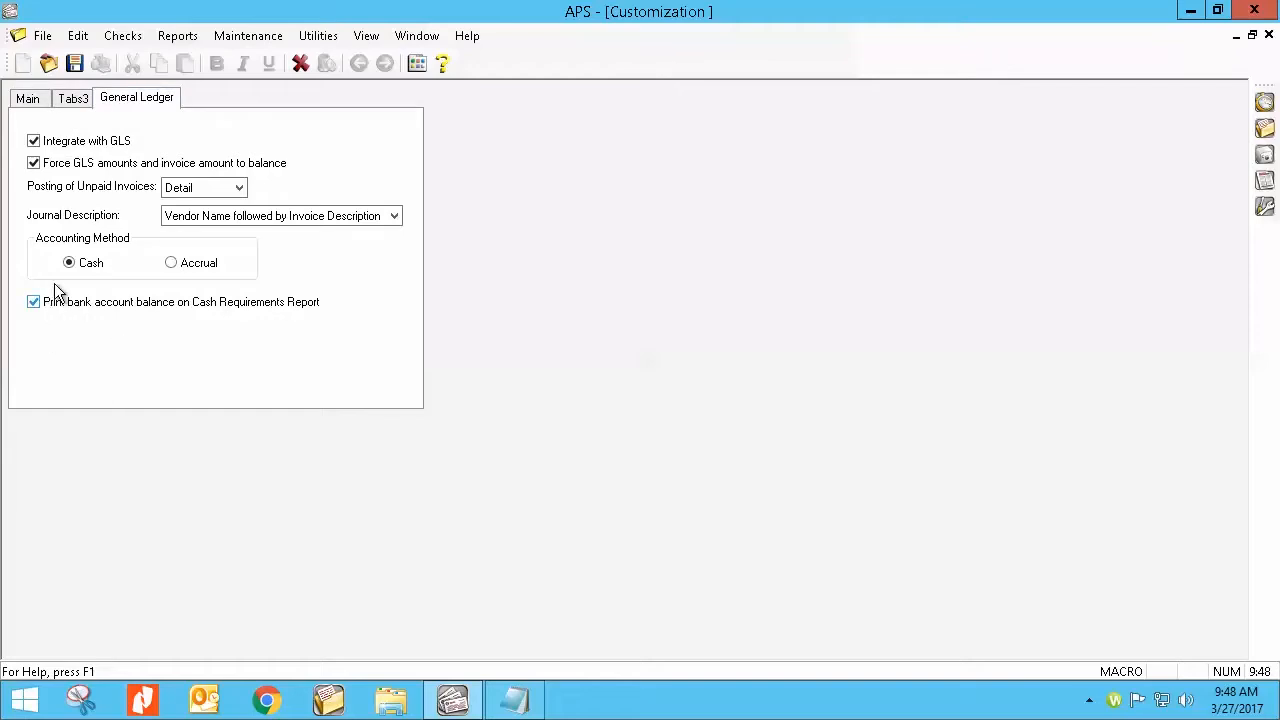
{"action": "left_click", "coordinate": [84, 100]}
{"action": "left_click", "coordinate": [26, 99]}
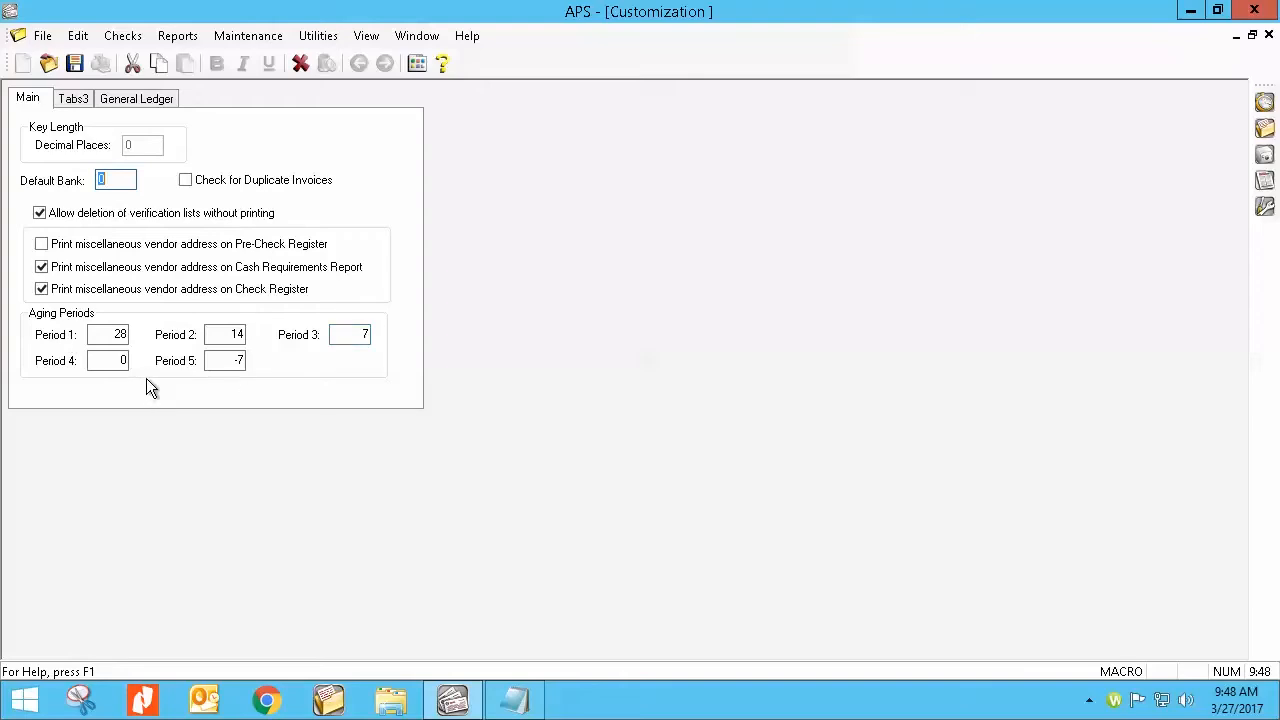
{"action": "left_click", "coordinate": [1268, 35]}
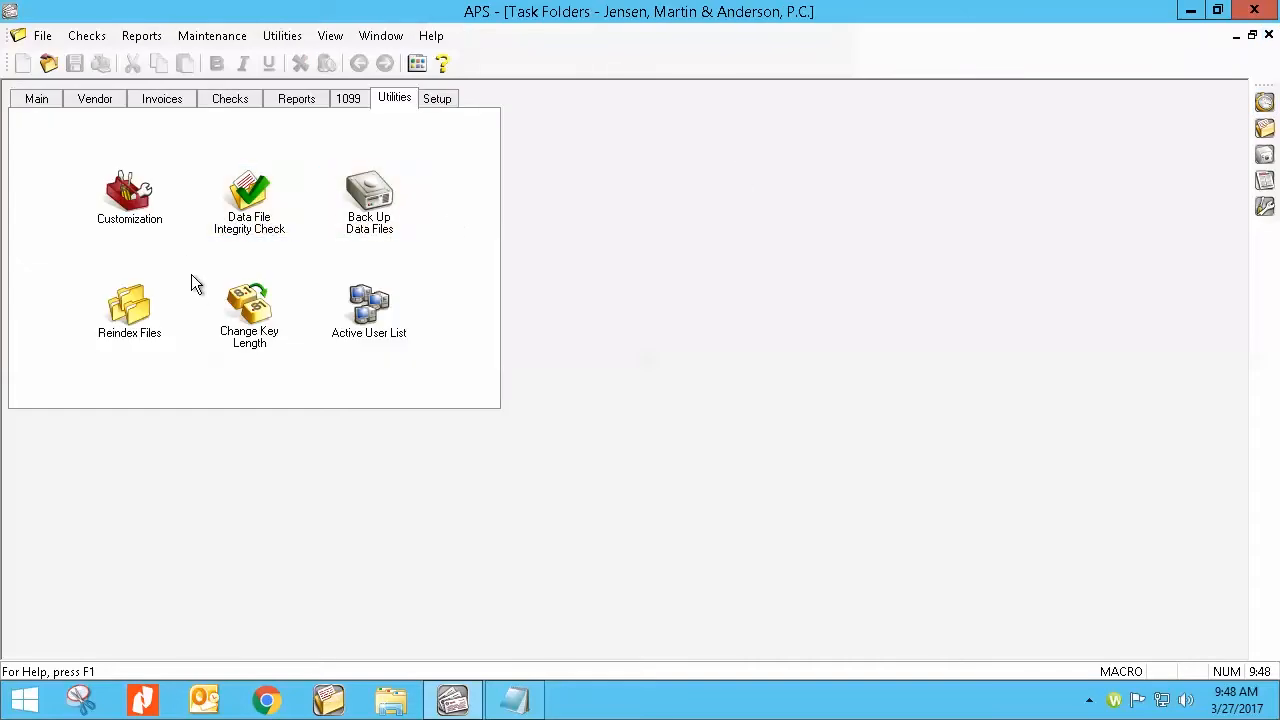
{"action": "left_click", "coordinate": [44, 97]}
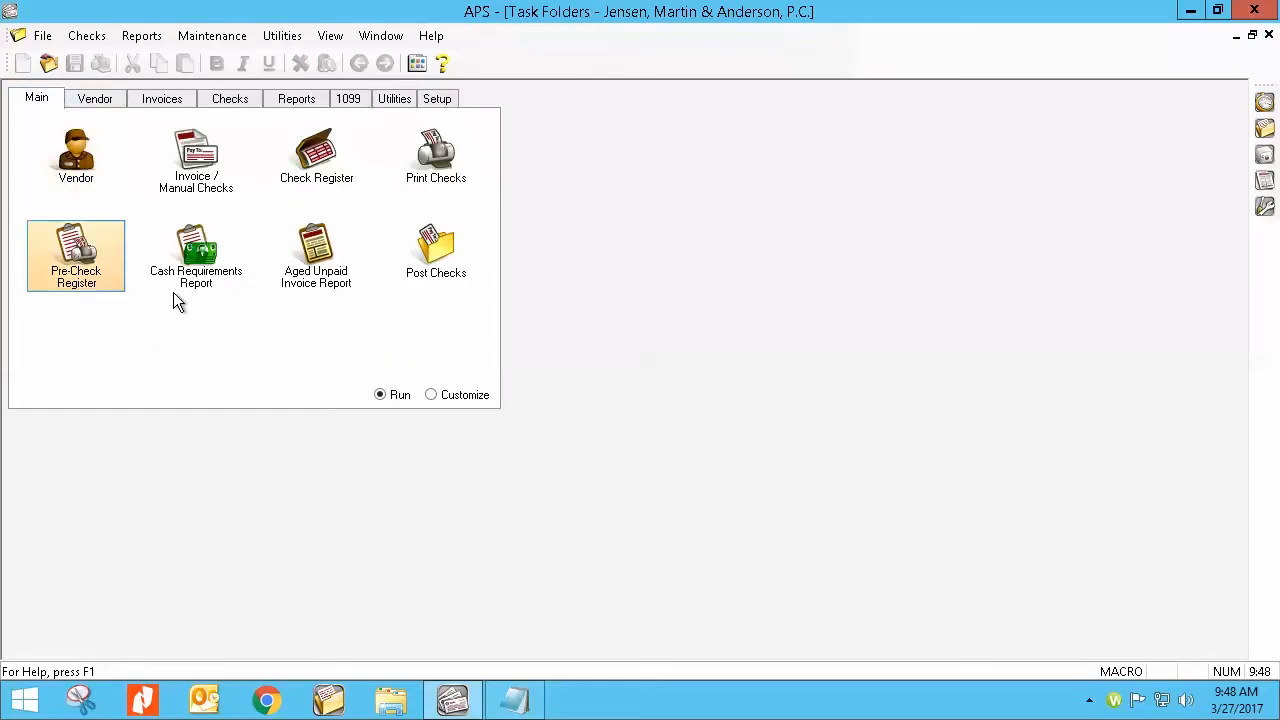